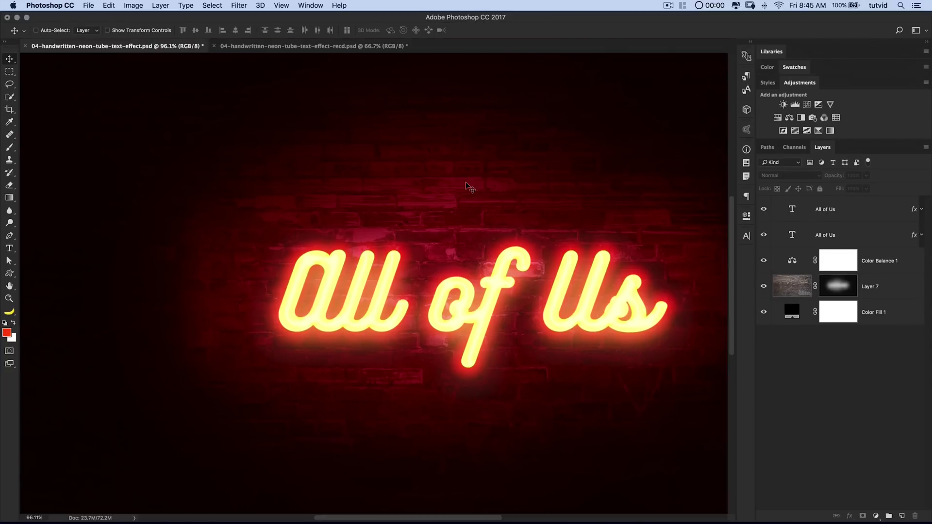
- Switch to the unfinished -recd.psd brick wall document and select the Bricks layer
left_click_drag(534, 282, 471, 255)
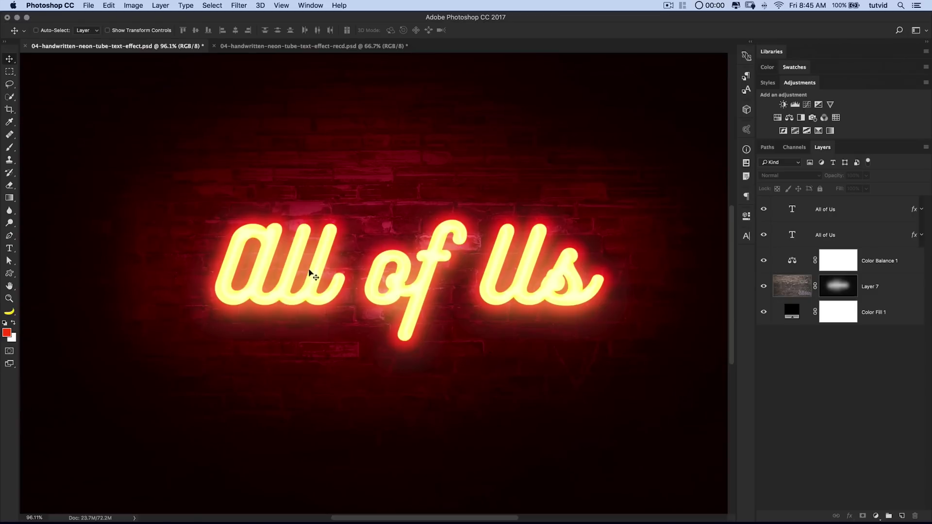
scroll(444, 282, "up", 2)
scroll(445, 281, "right", 2)
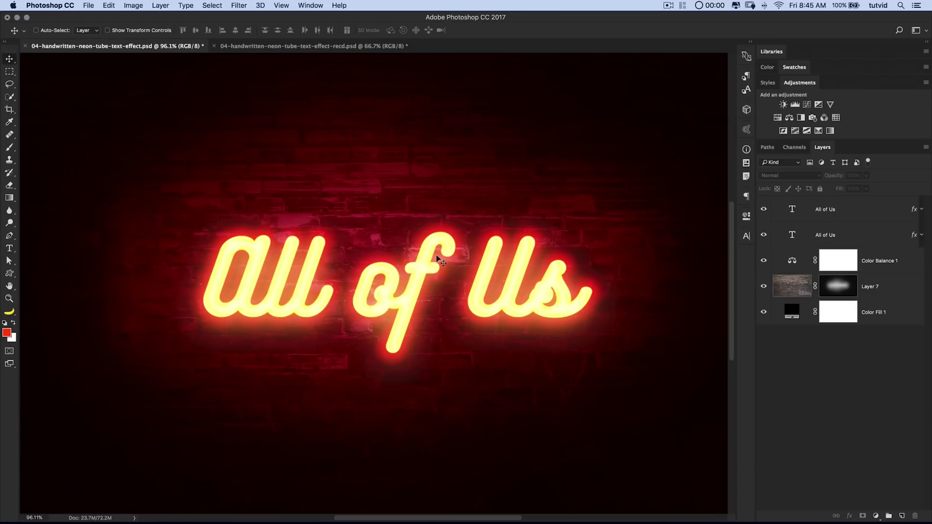
left_click(365, 47)
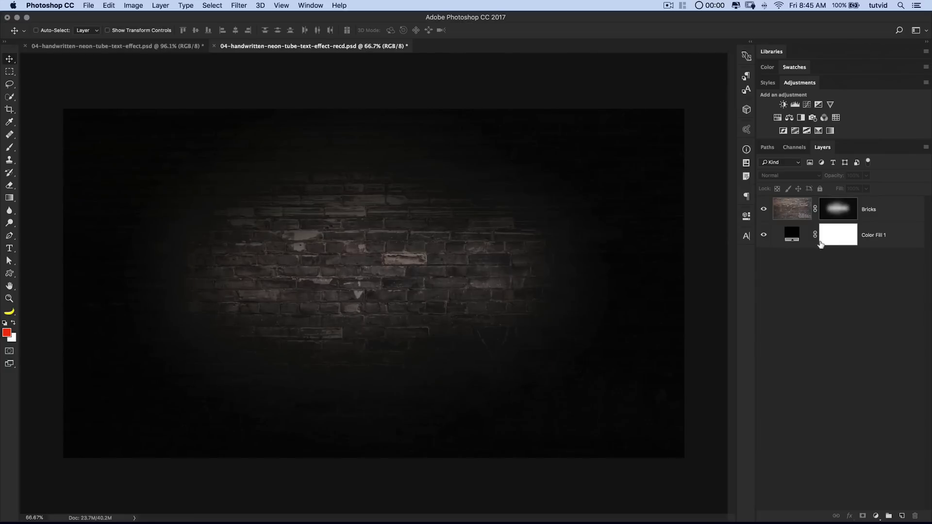
left_click(889, 216)
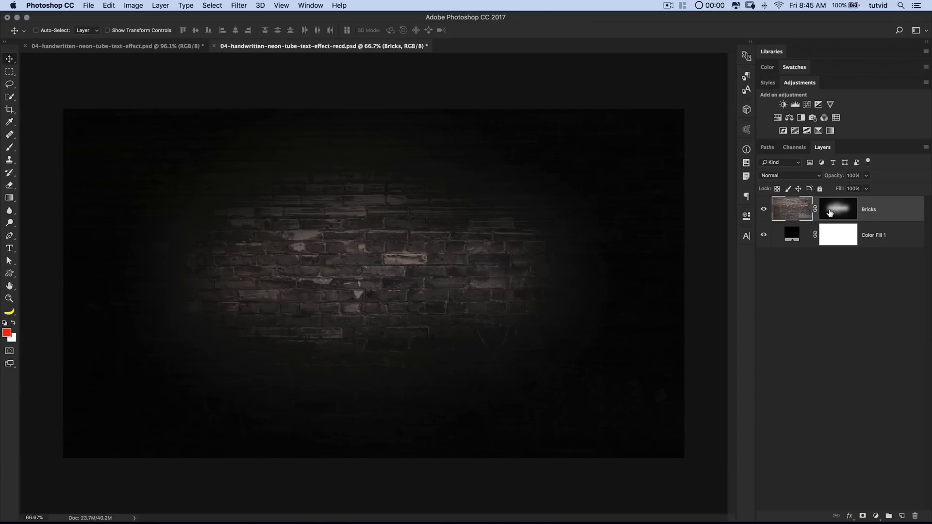
- Toggle the Bricks vignette mask off and back on, then reset colours to black and white
left_click(830, 212, "shift")
left_click(829, 208, "shift")
key("d")
left_click(11, 249)
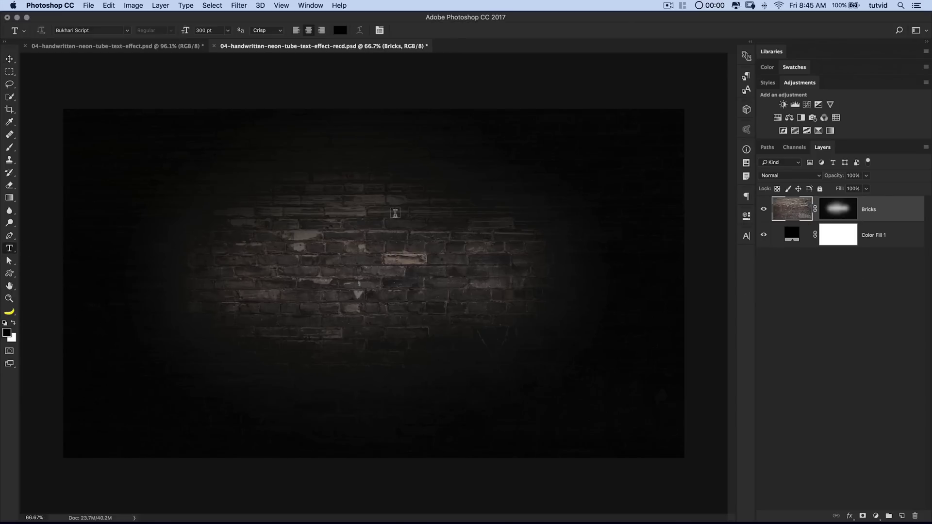
- Type white 'All of Us' in Bukhari Script 300 pt on the wall and nudge it lower
left_click(11, 323)
left_click(377, 283)
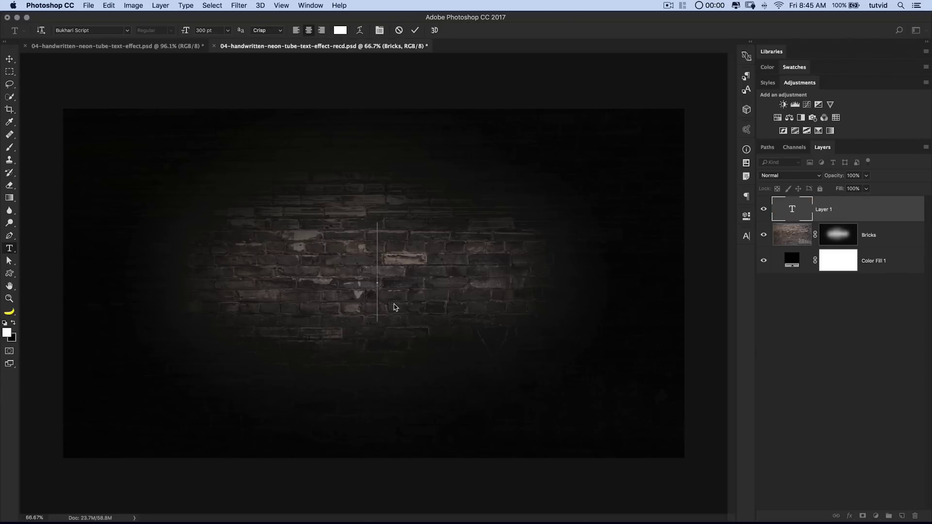
type("All of Us")
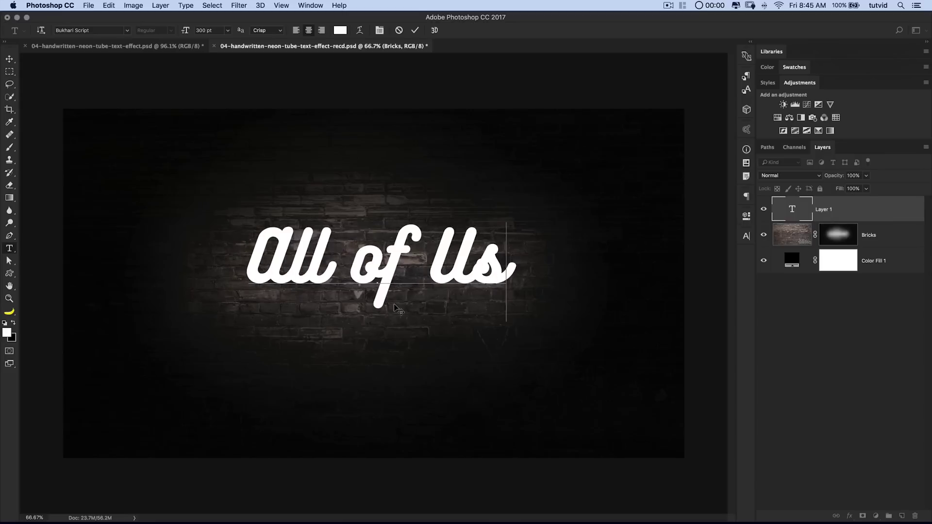
type(".")
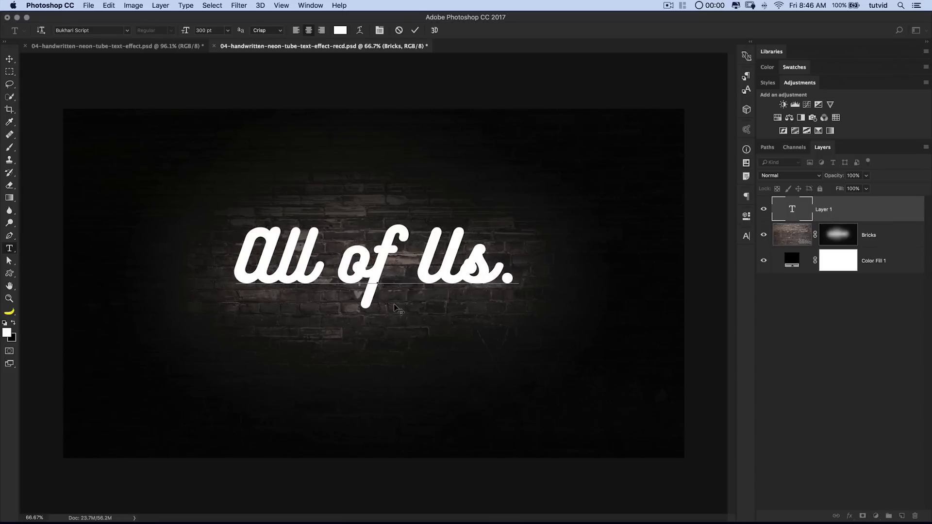
key("BackSpace")
key("super+Return")
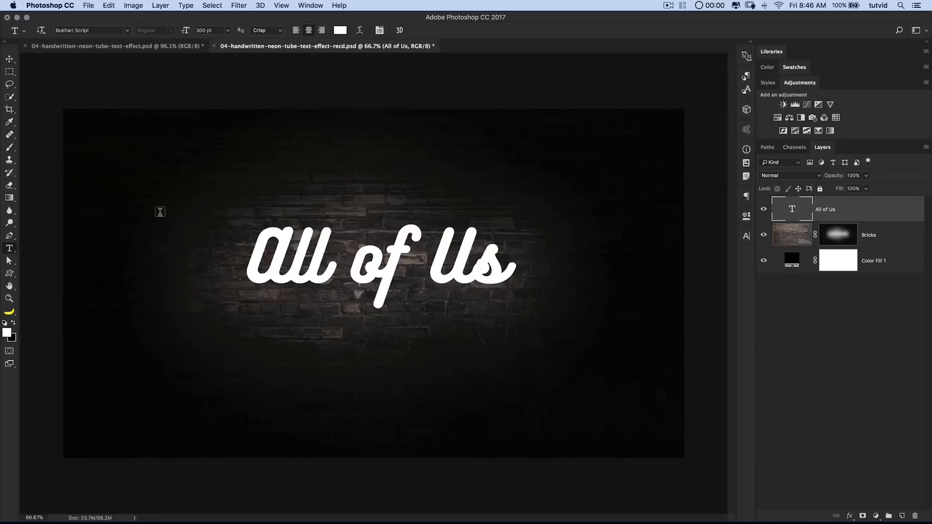
left_click(10, 58)
left_click_drag(391, 262, 392, 284)
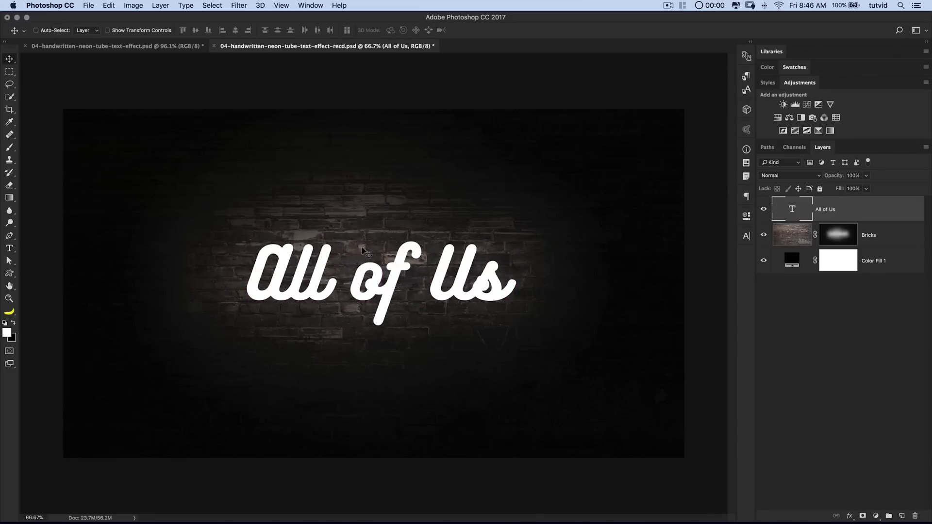
- Turn off Smart Guides under View > Show
left_click(282, 5)
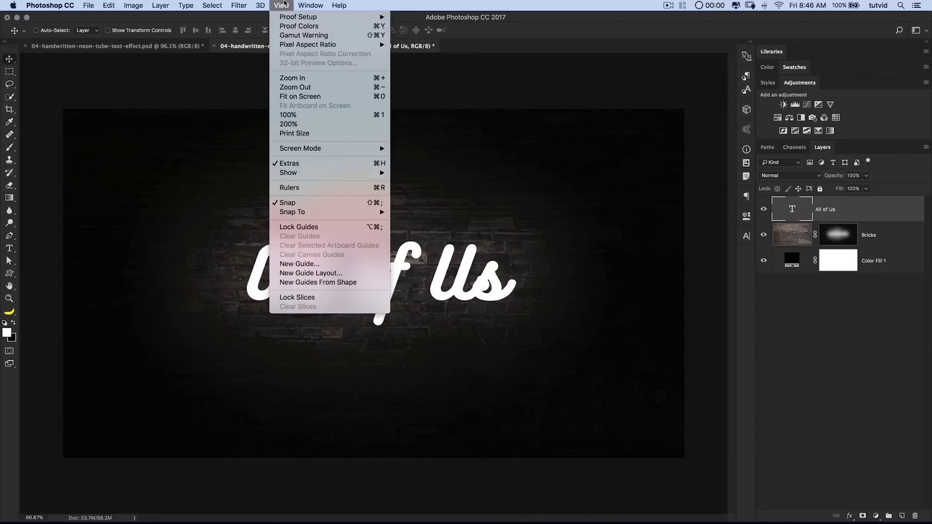
mouse_move(327, 175)
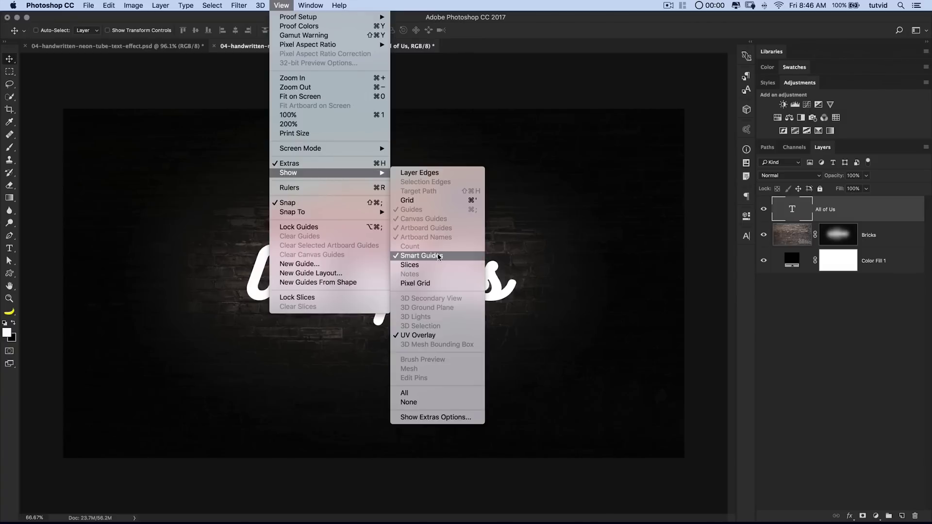
left_click(456, 261)
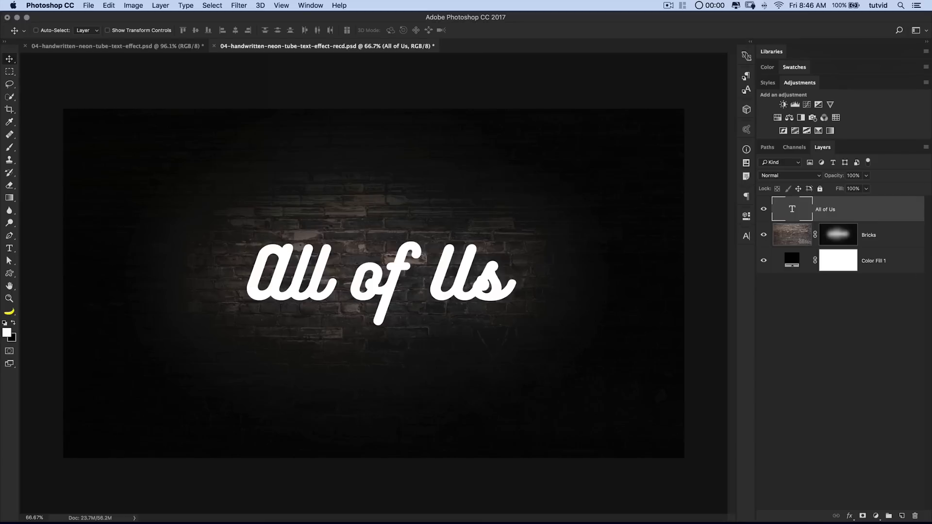
- Set the All of Us text layer's Fill to 0%
left_click(866, 190)
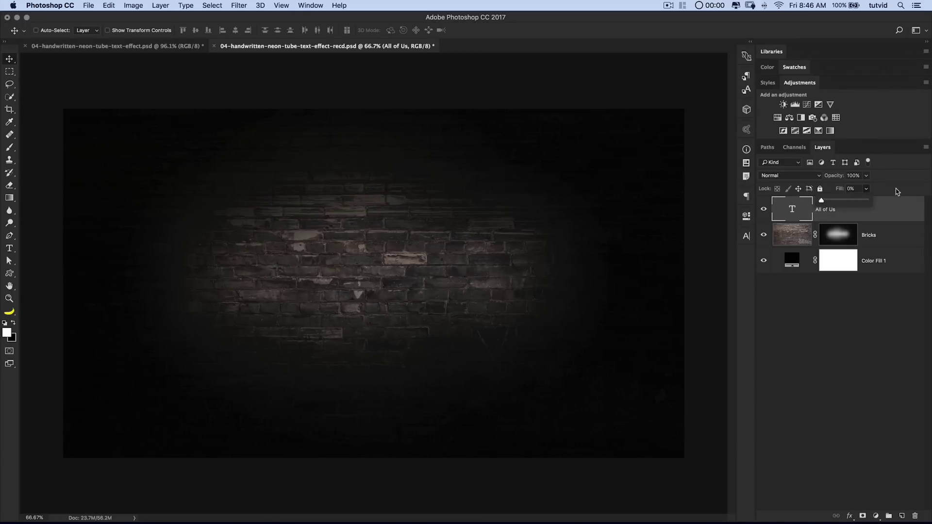
left_click(897, 191)
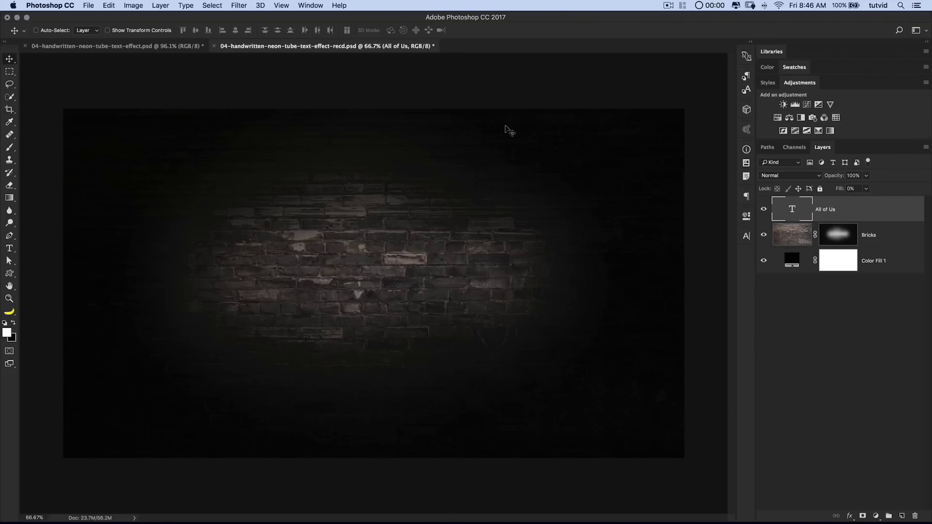
left_click(160, 6)
- Add a white Satin effect to the text using Screen blend mode
mouse_move(196, 108)
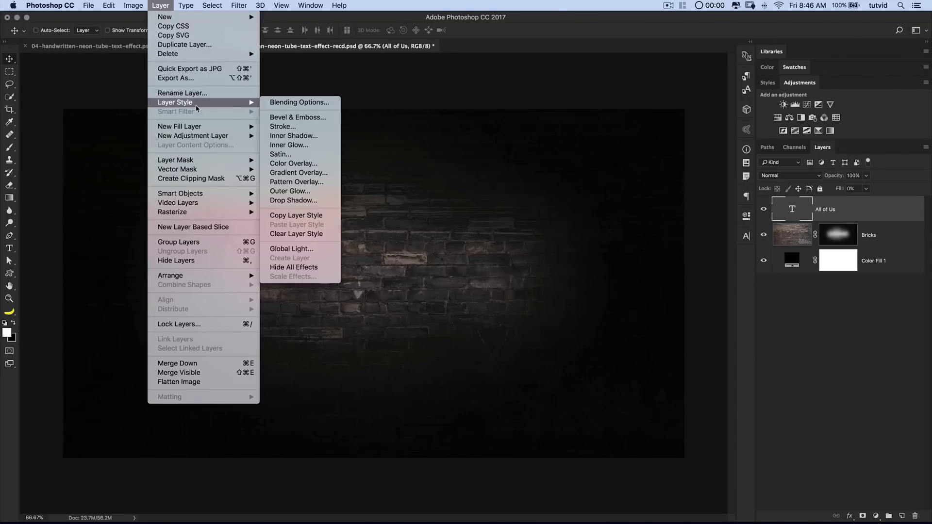
left_click(281, 154)
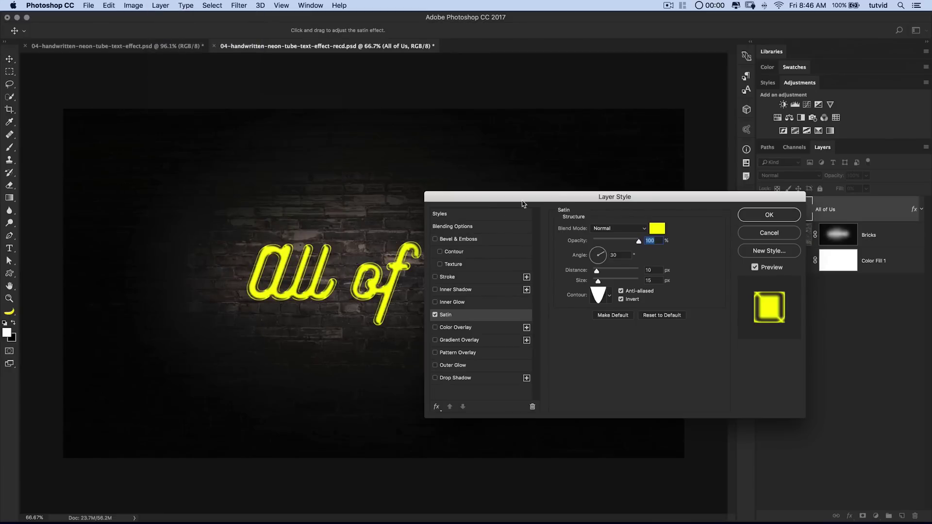
left_click_drag(522, 201, 619, 200)
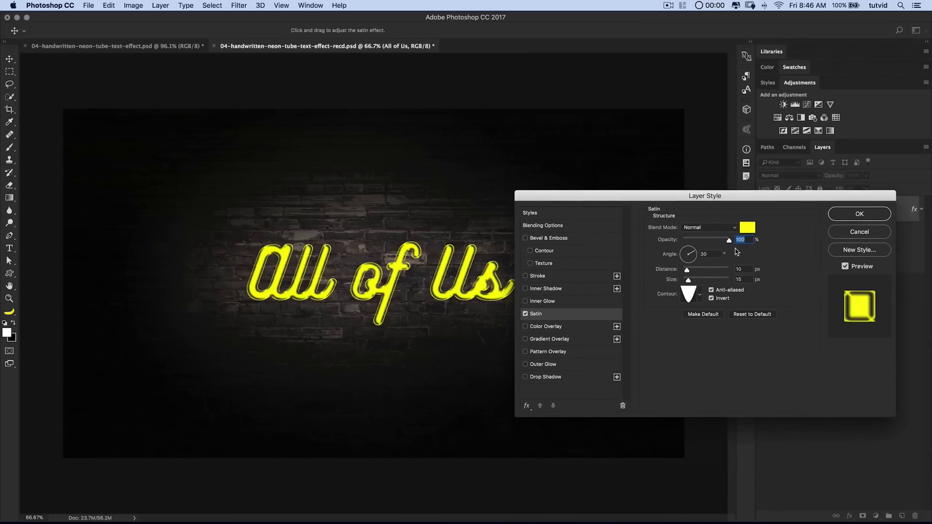
left_click(747, 227)
left_click(413, 175)
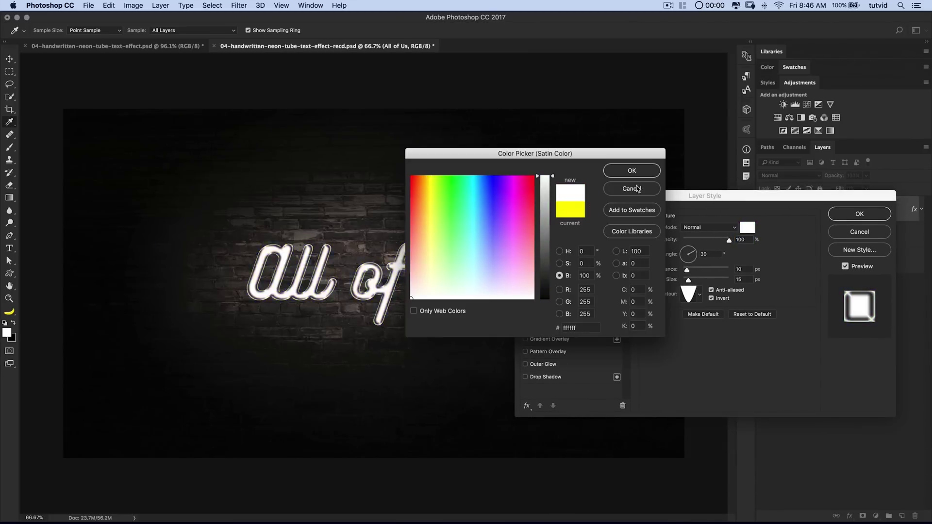
left_click(631, 171)
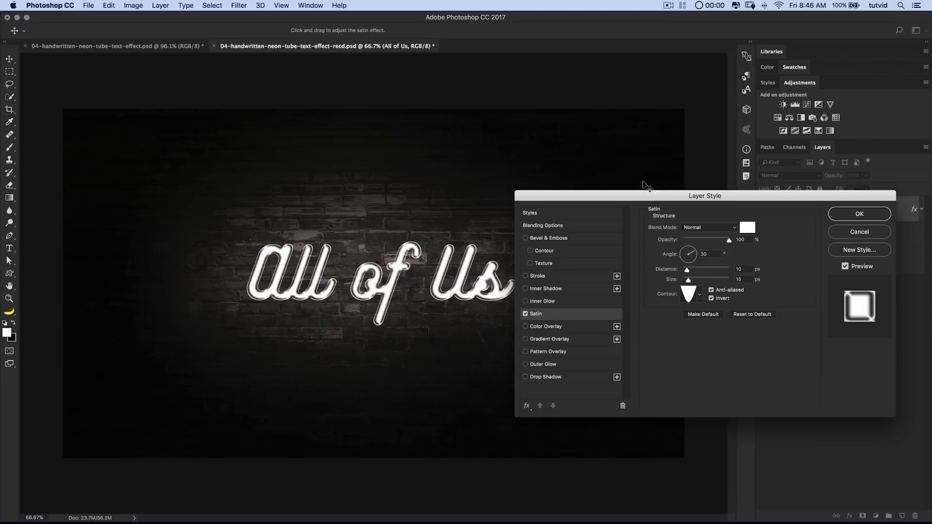
left_click(705, 227)
left_click(699, 298)
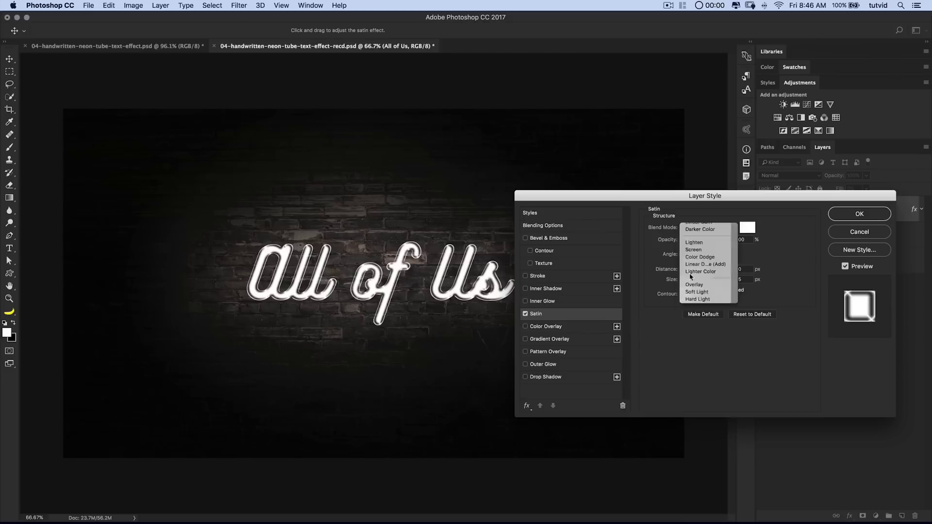
- Set the satin to opacity 61, angle 30, distance 20 and size 25
left_click_drag(732, 244, 709, 244)
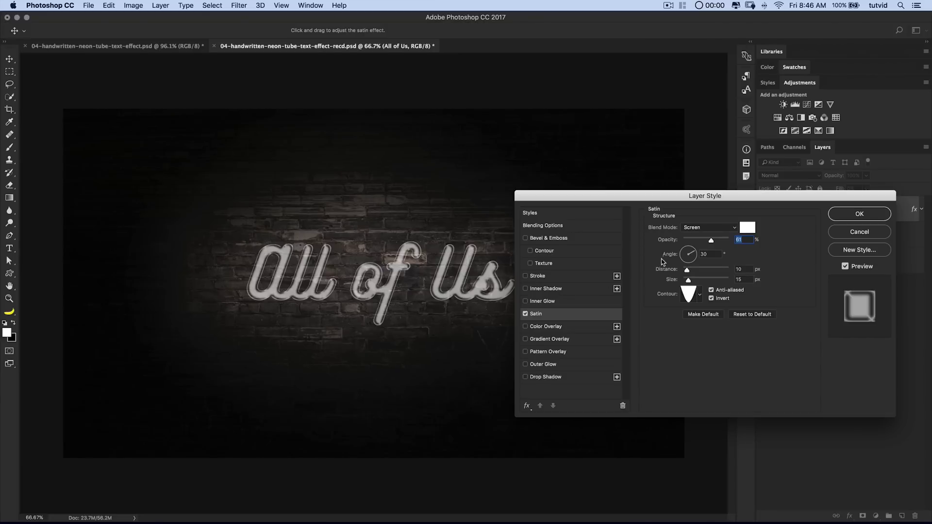
left_click(711, 254)
left_click(745, 267)
type("20")
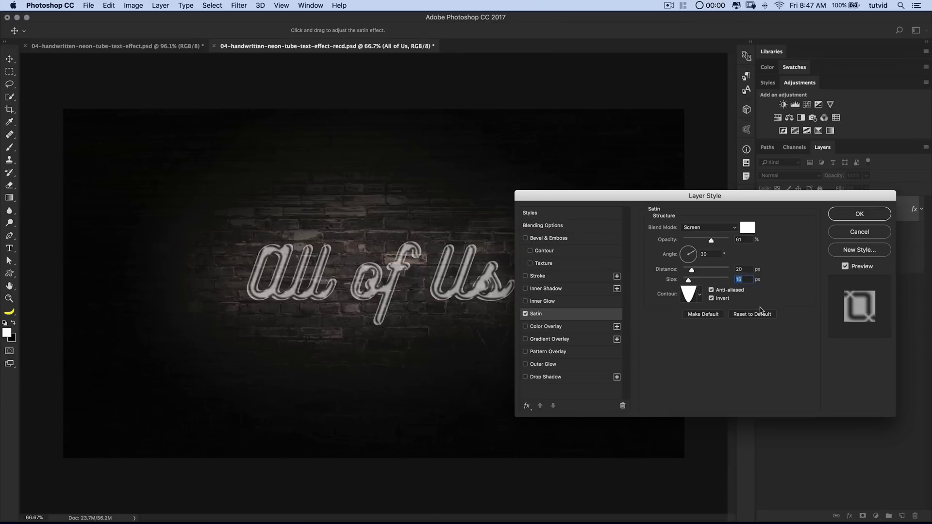
type("25")
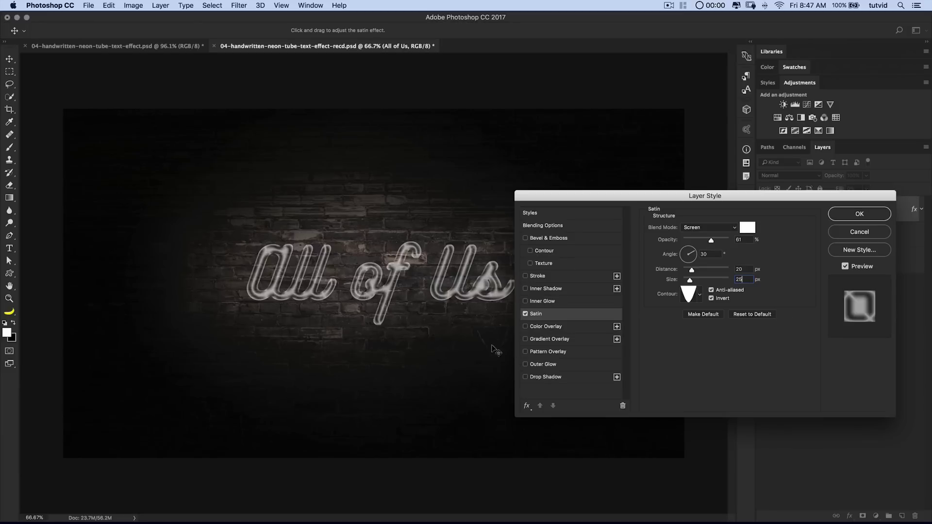
- Try Linear and cone contours for the satin, then enable Drop Shadow
left_click(700, 295)
left_click(641, 321)
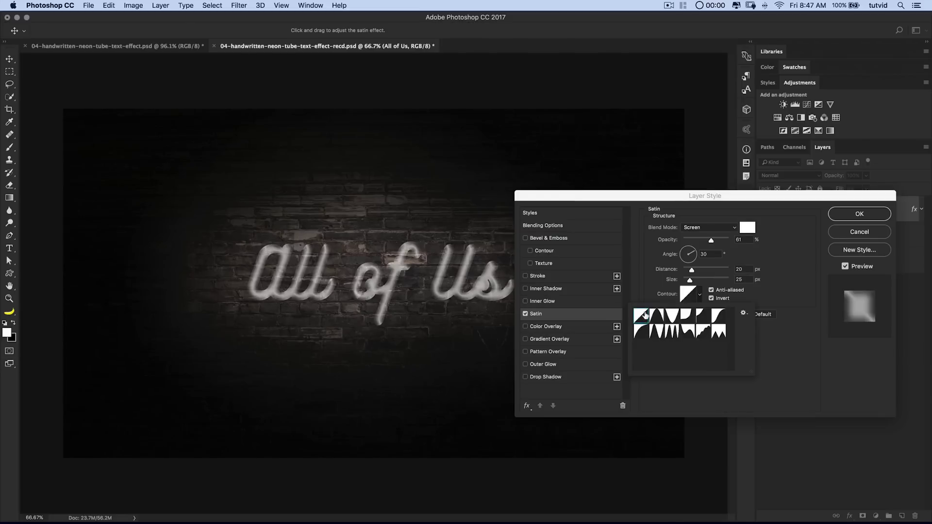
left_click(671, 316)
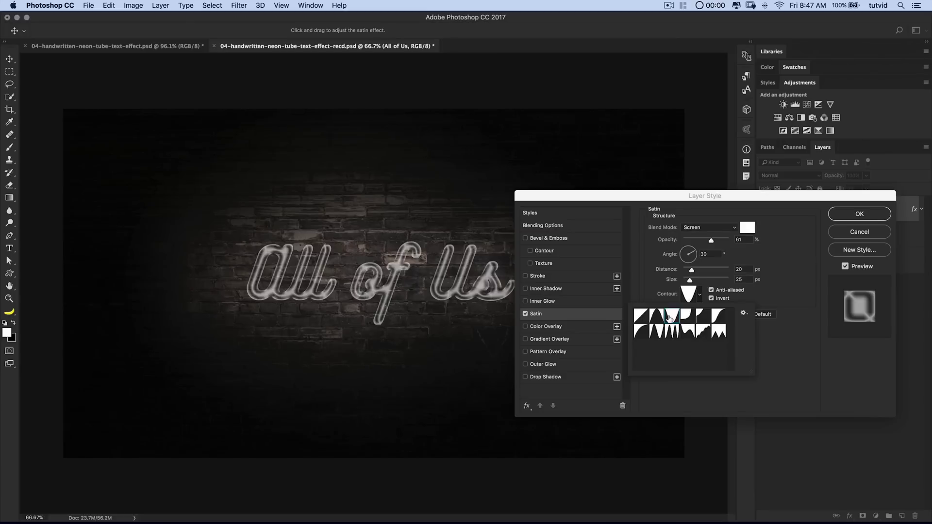
left_click(701, 295)
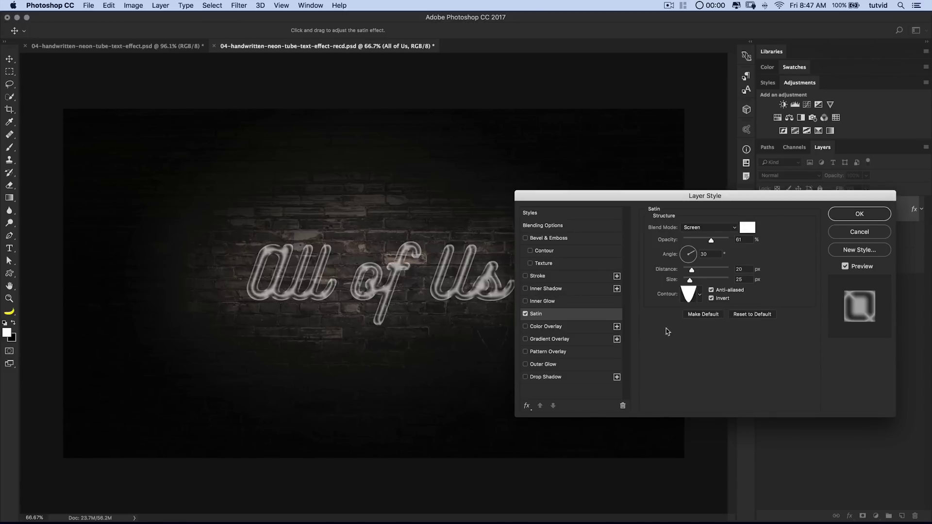
left_click(537, 378)
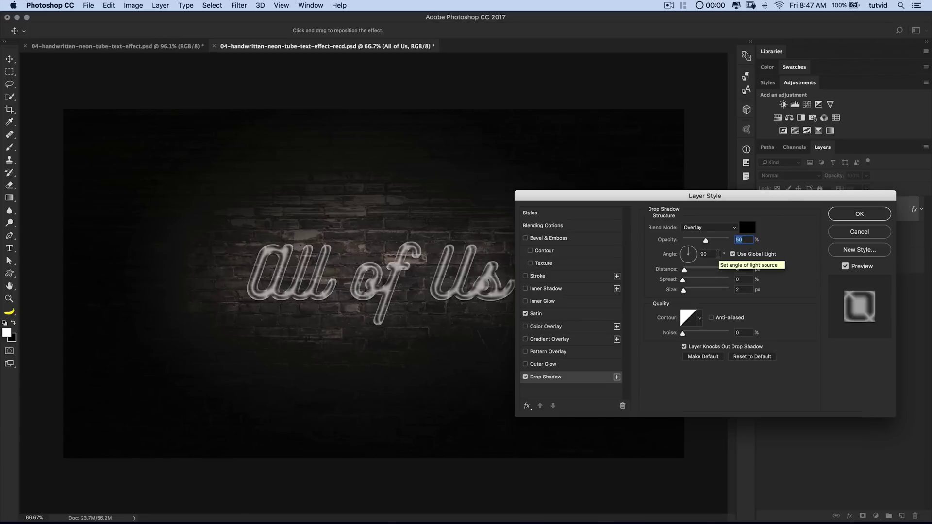
- Set the drop shadow to Screen blending with the yellow colour ffda59
left_click(716, 231)
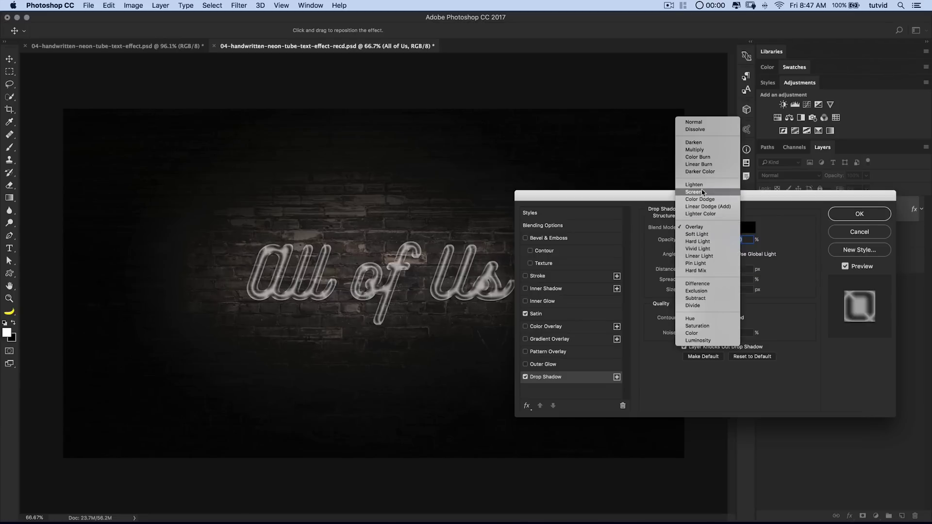
left_click(531, 274)
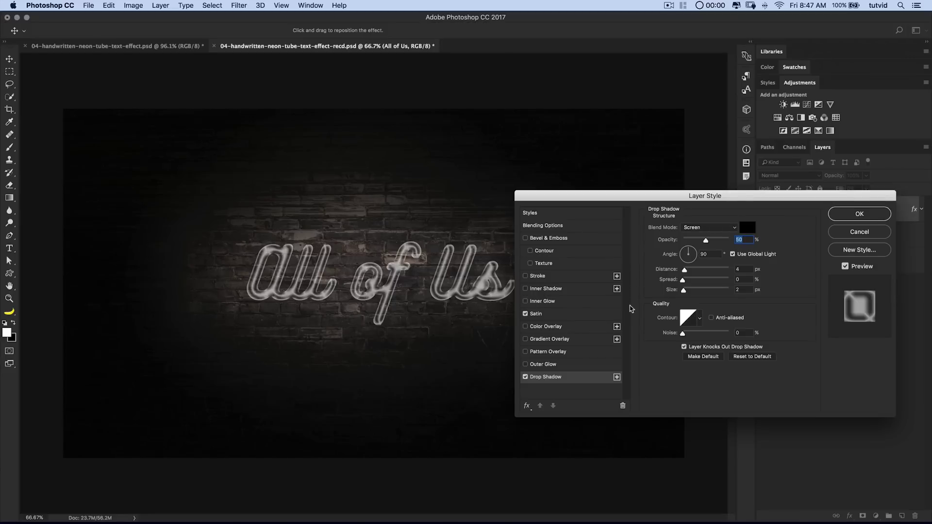
left_click_drag(658, 195, 660, 202)
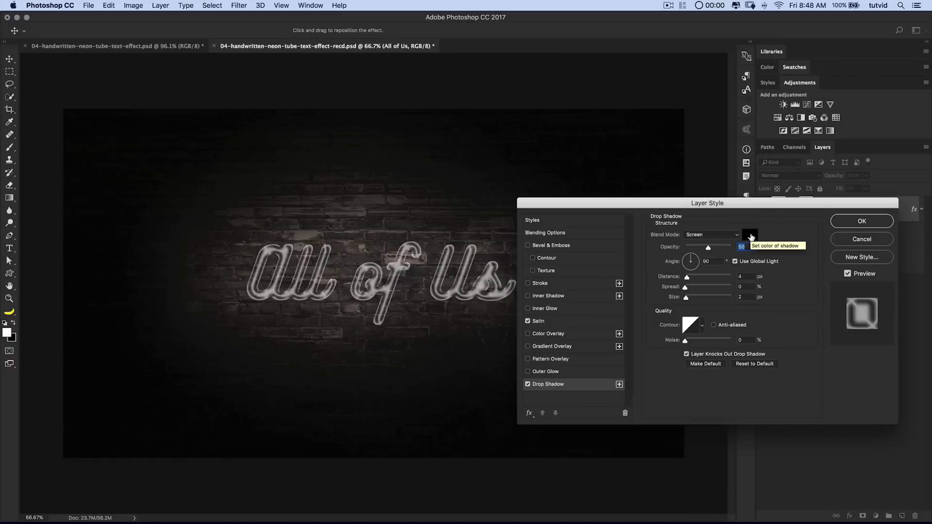
left_click(750, 236)
left_click(571, 327)
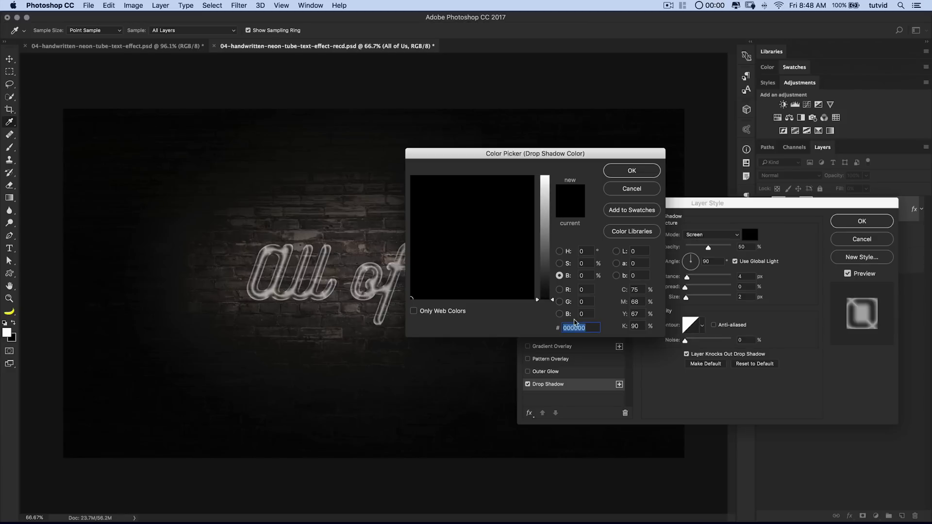
type("ffda59")
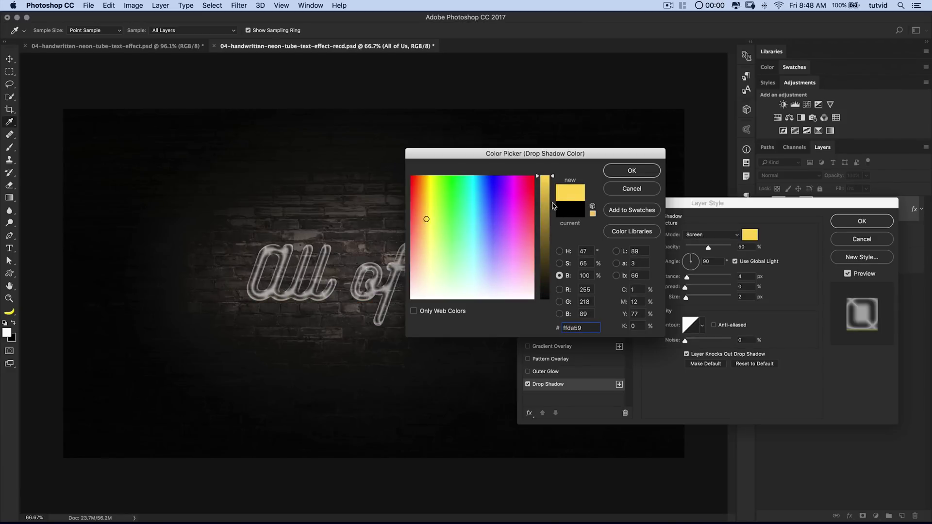
left_click(632, 170)
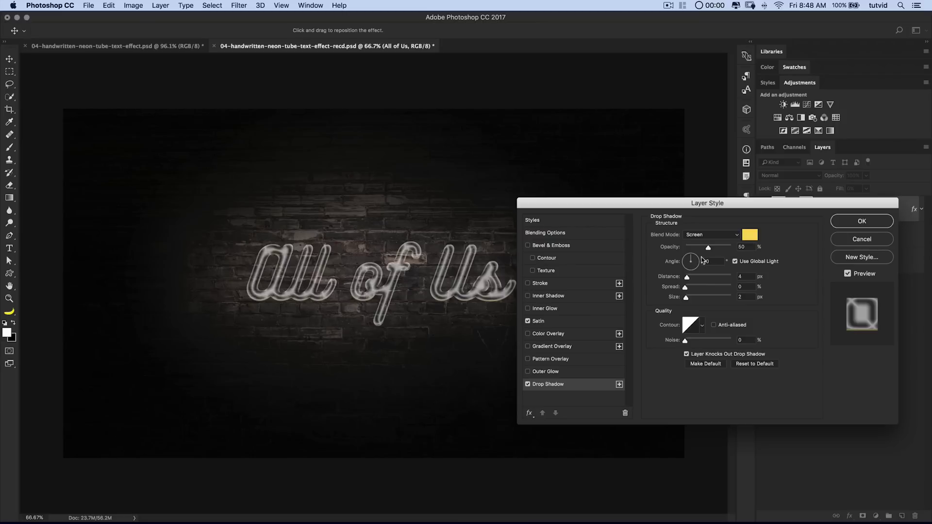
- Give the shadow 77% opacity, distance 25, size 150, knockout off, and apply the style
left_click_drag(709, 247, 719, 250)
left_click(740, 276)
type("25")
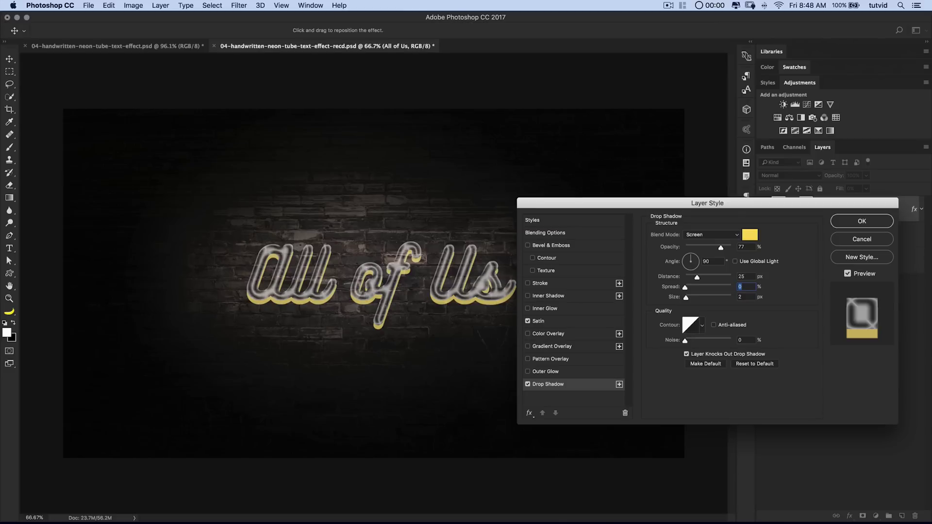
left_click(741, 296)
type("150")
key("Tab")
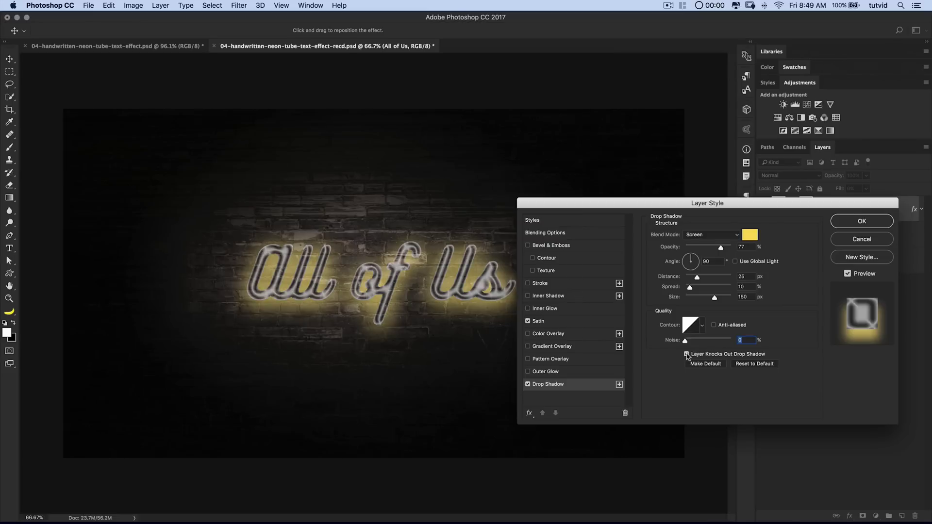
left_click(687, 355)
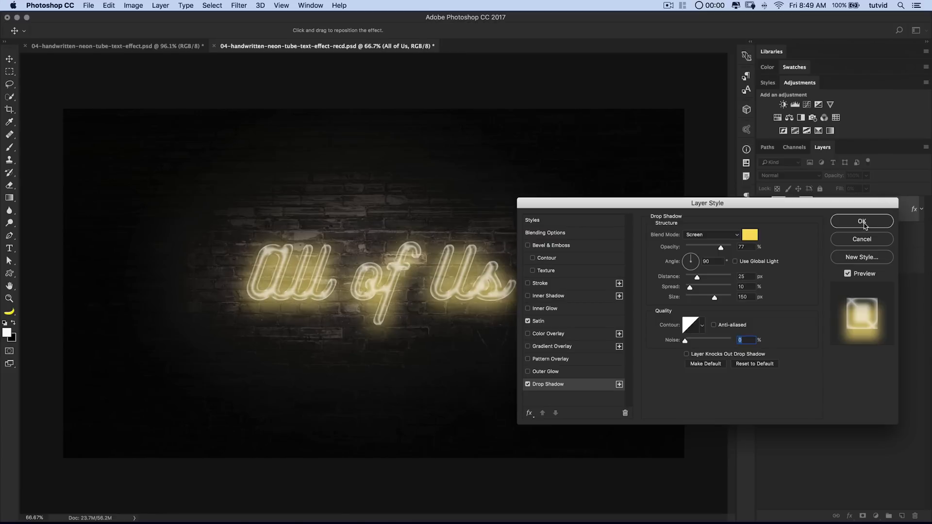
left_click(863, 222)
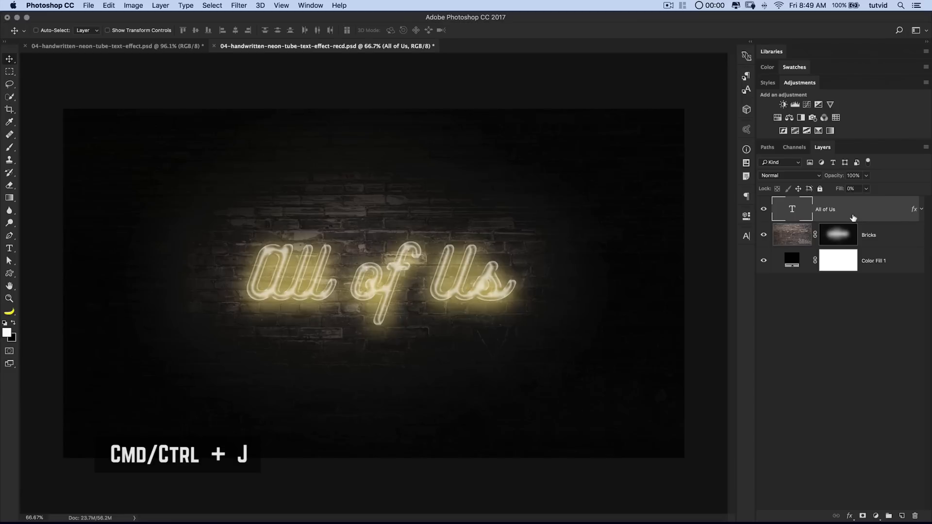
- Duplicate All of Us, hide the top copy, and clear the lower copy's style with Fill 0%
key("super+j")
left_click(866, 238)
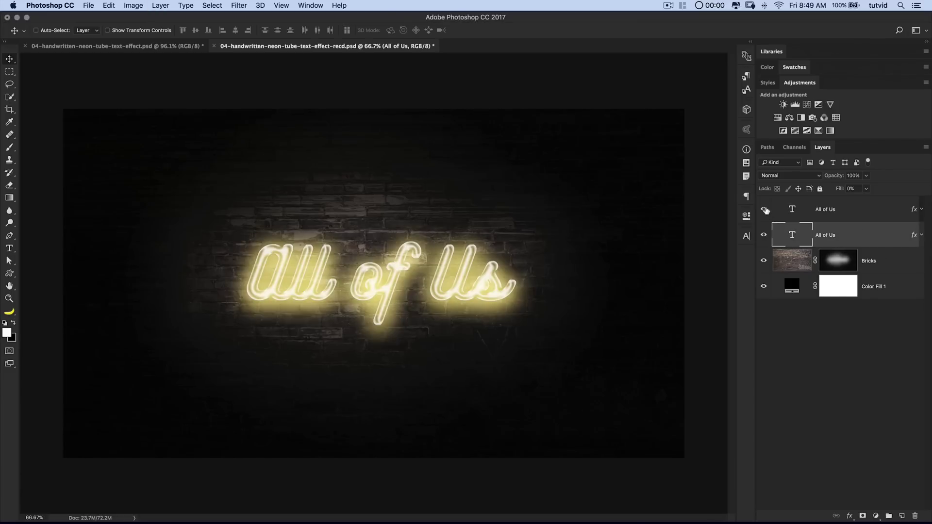
left_click(764, 210)
right_click(845, 235)
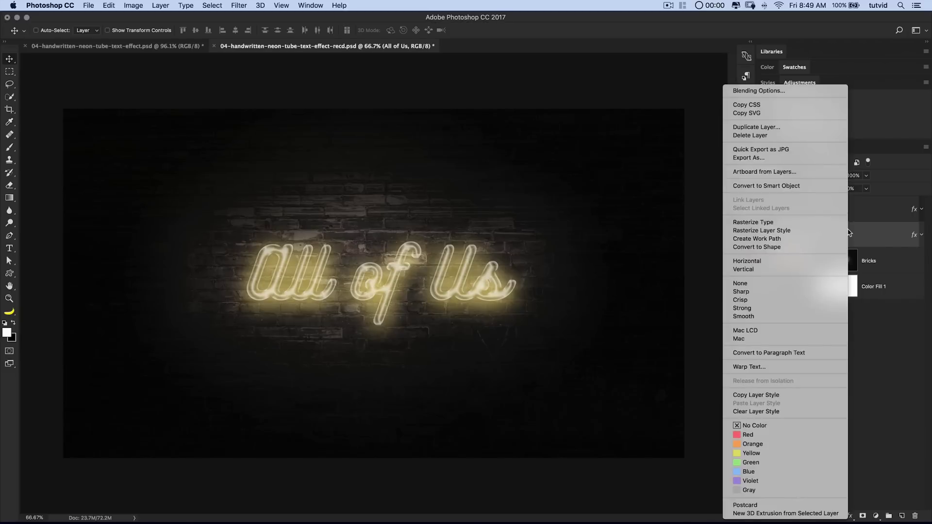
left_click(755, 412)
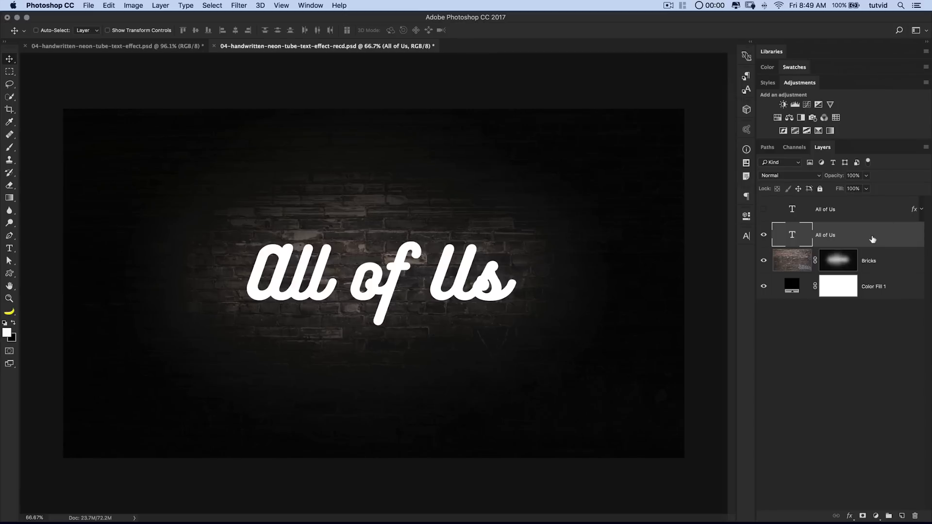
left_click_drag(841, 190, 750, 197)
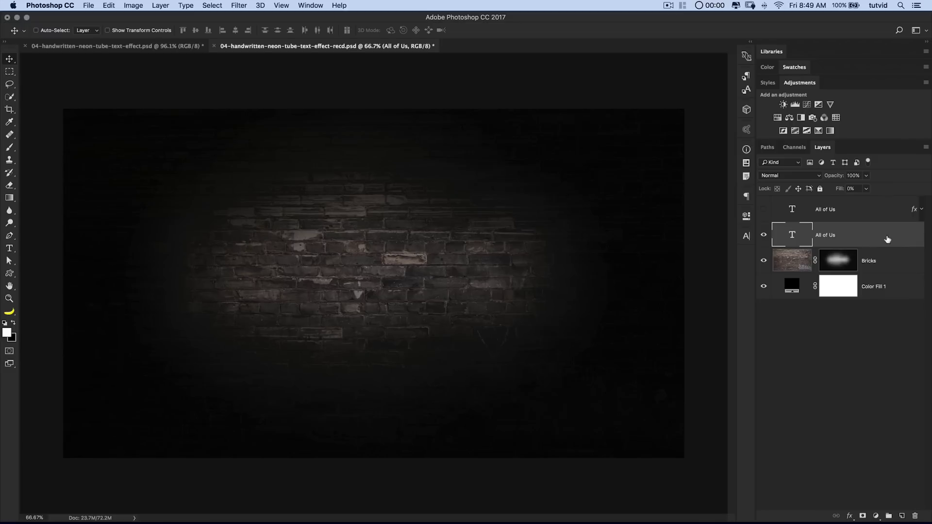
- Add a Stroke effect to the lower All of Us copy in Layer Style
double_click(888, 235)
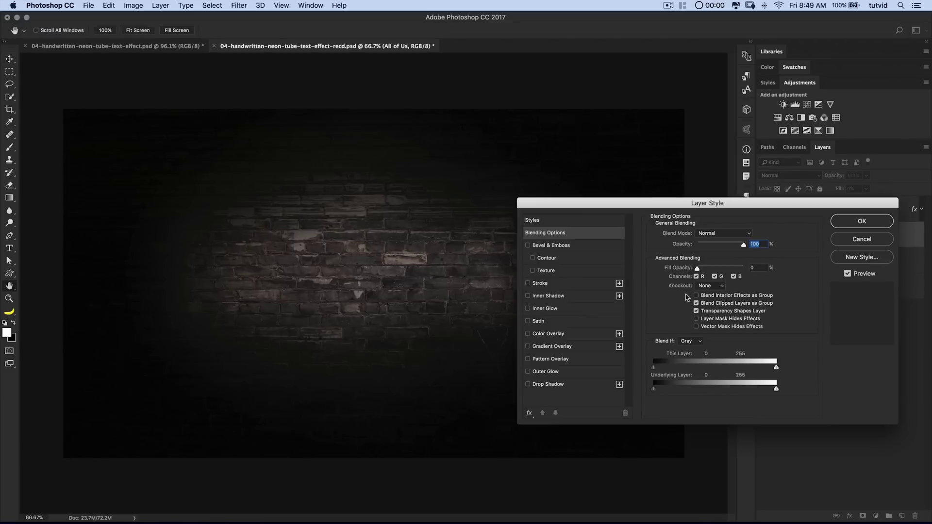
left_click_drag(710, 203, 699, 162)
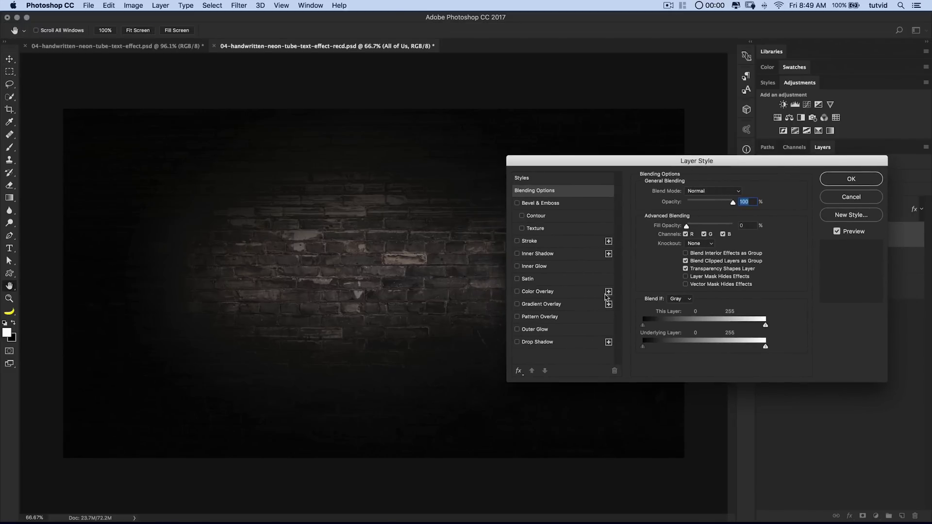
left_click(530, 242)
mouse_move(612, 159)
left_mouse_down()
mouse_move(639, 220)
mouse_move(602, 174)
mouse_move(615, 263)
mouse_move(645, 243)
left_mouse_up()
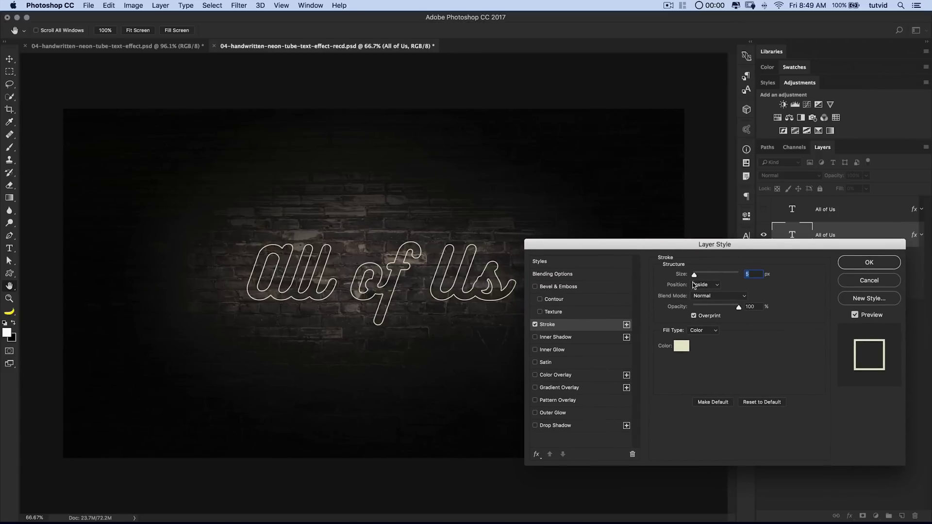
- Enter a 100 px stroke size and set the stroke Position to Center
left_click(755, 277)
type("100")
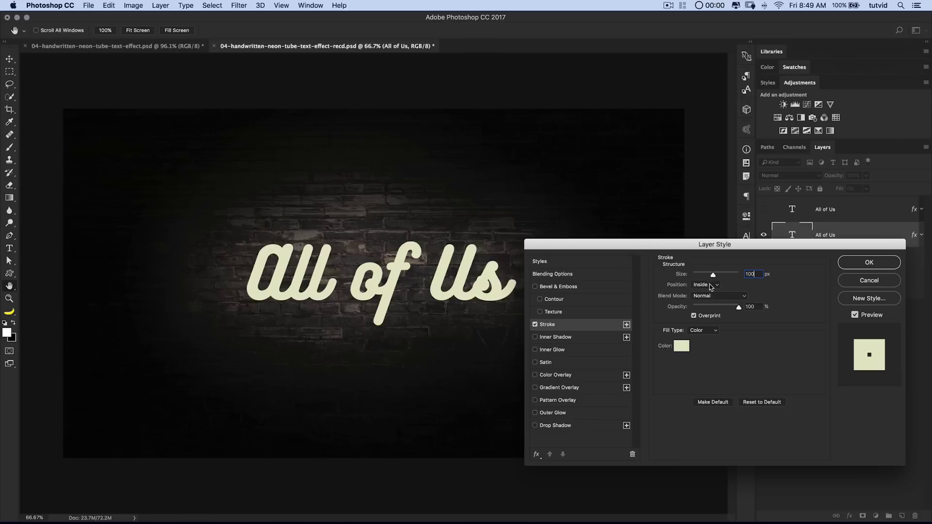
left_click(706, 285)
left_click(707, 295)
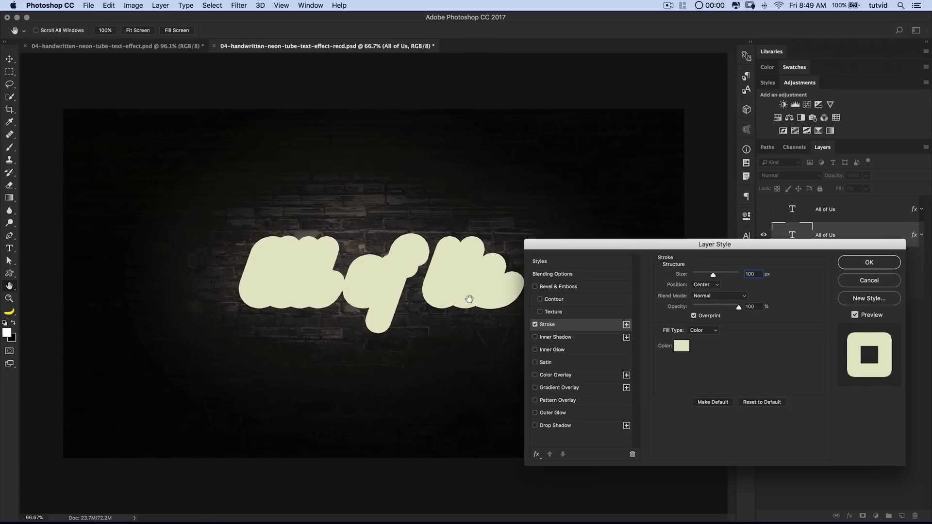
left_click(709, 287)
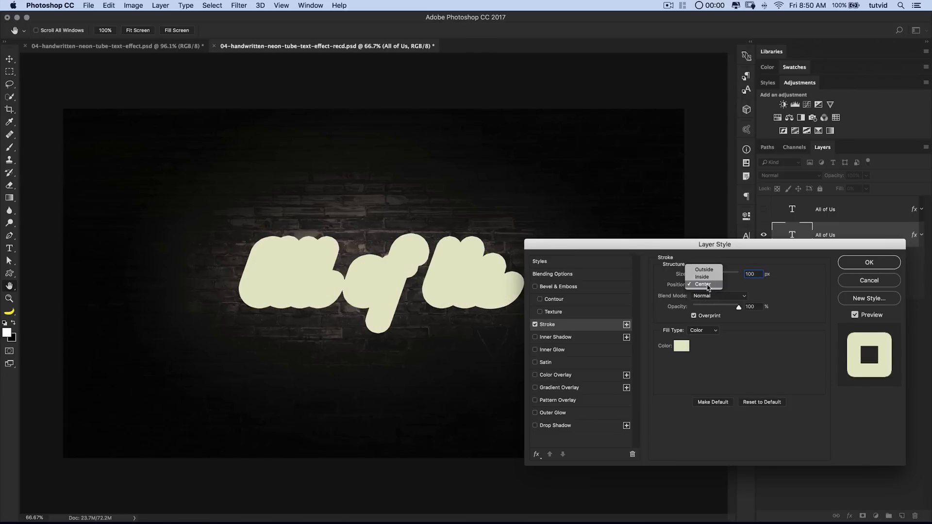
left_click(736, 280)
- Change the stroke size to 120 px and blend it in Screen mode
left_click_drag(714, 275, 699, 276)
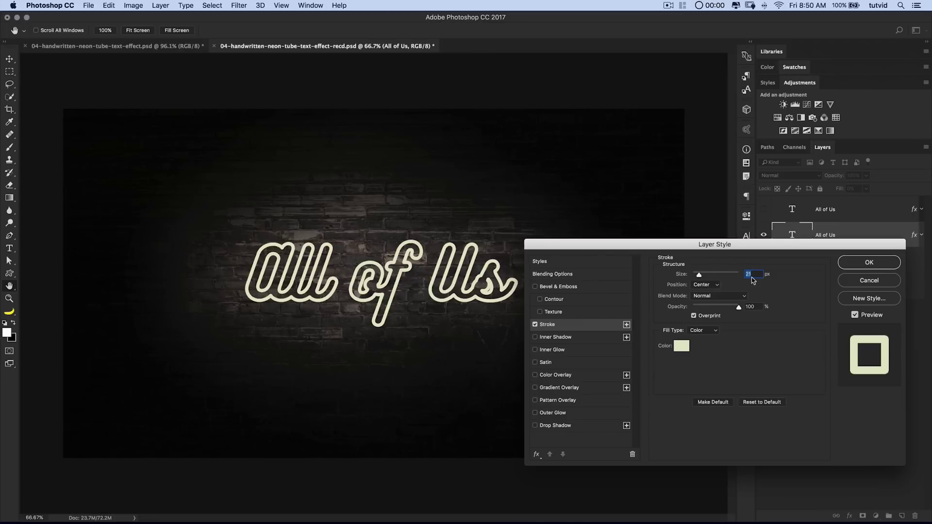
key("BackSpace")
key("BackSpace")
type("120")
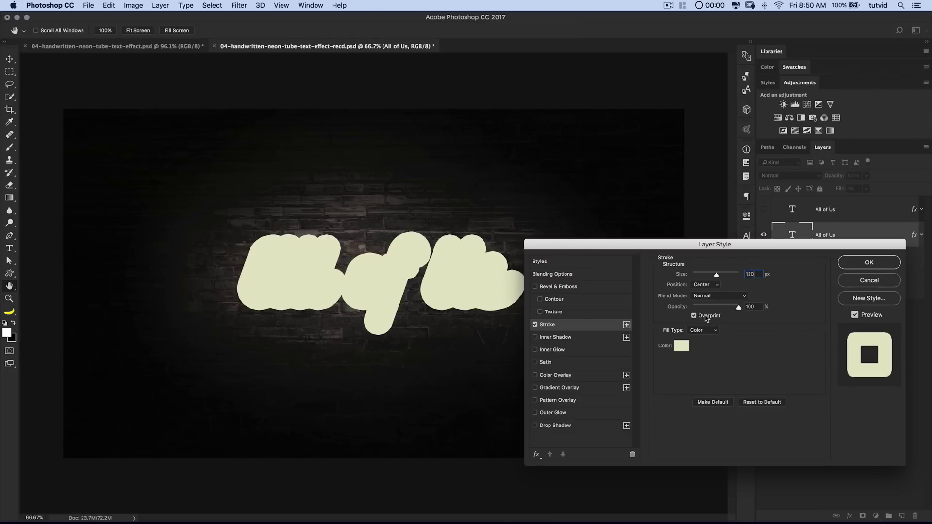
left_click(712, 296)
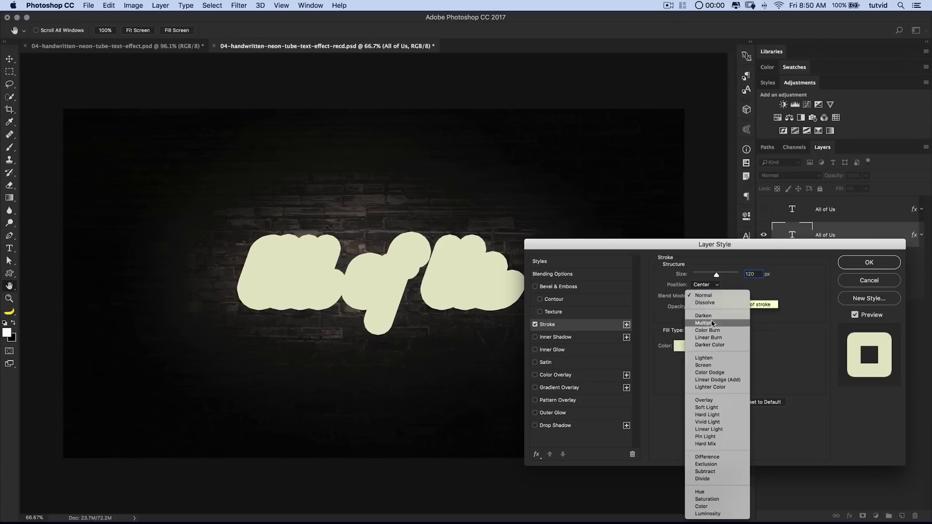
left_click(709, 366)
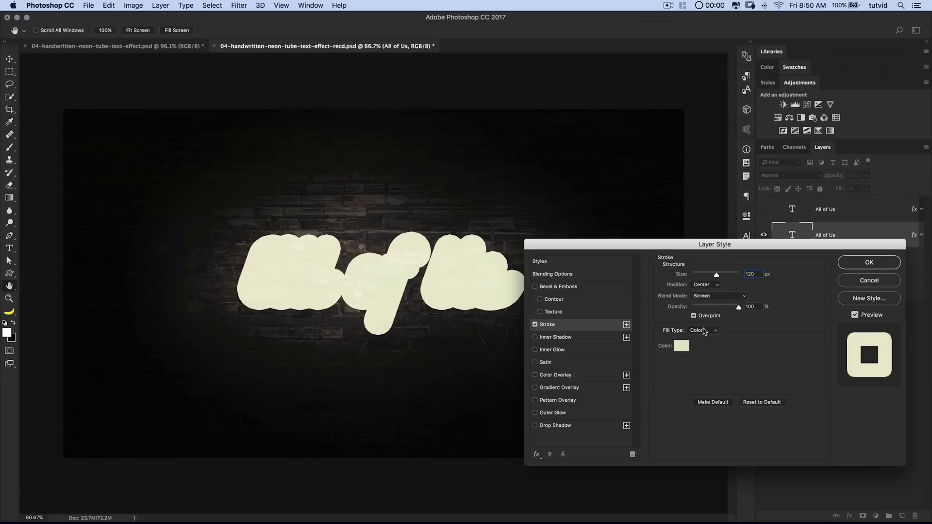
left_click(704, 330)
- Fill the stroke with the Black, White gradient in Shape Burst style
left_click(703, 338)
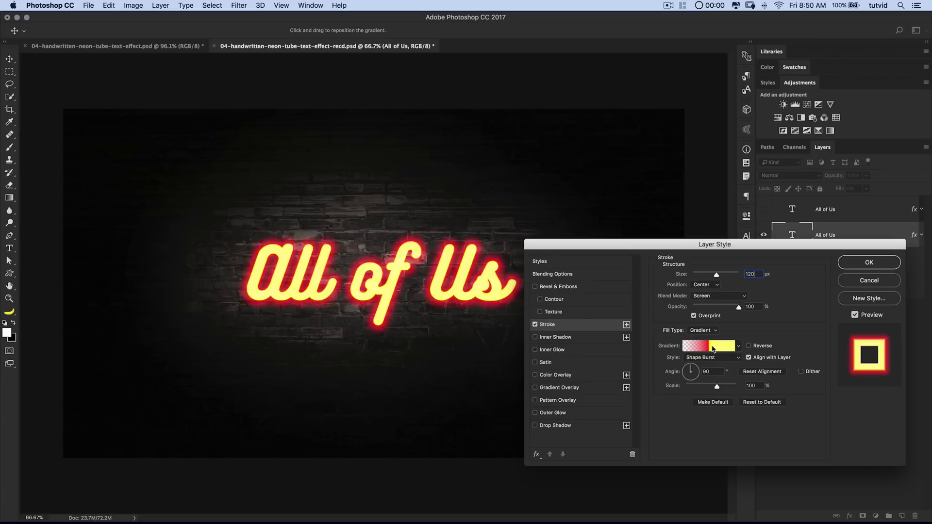
left_click(708, 341)
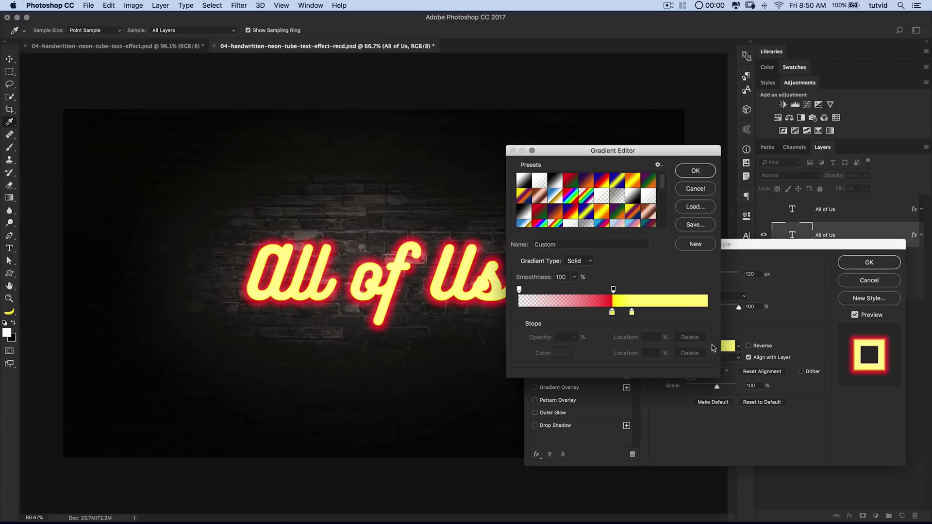
left_click(556, 180)
left_click(695, 172)
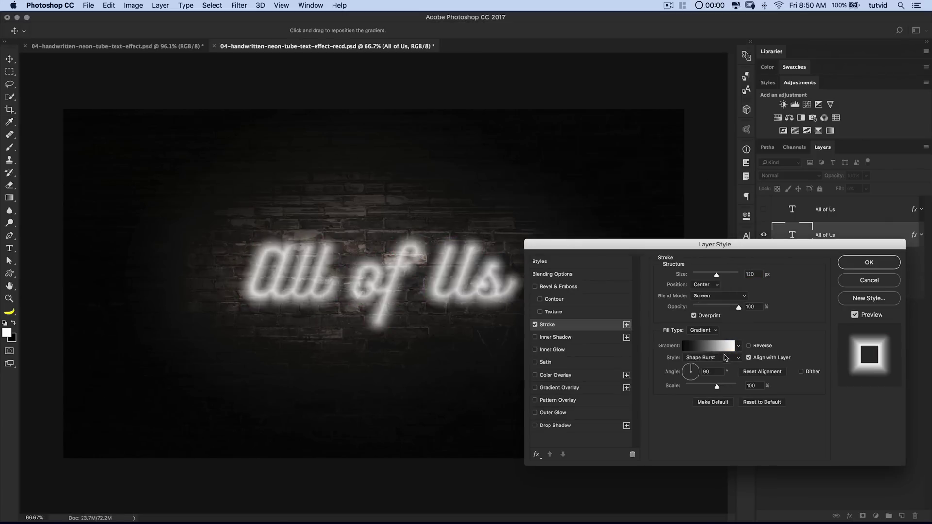
left_click(727, 361)
left_click(697, 320)
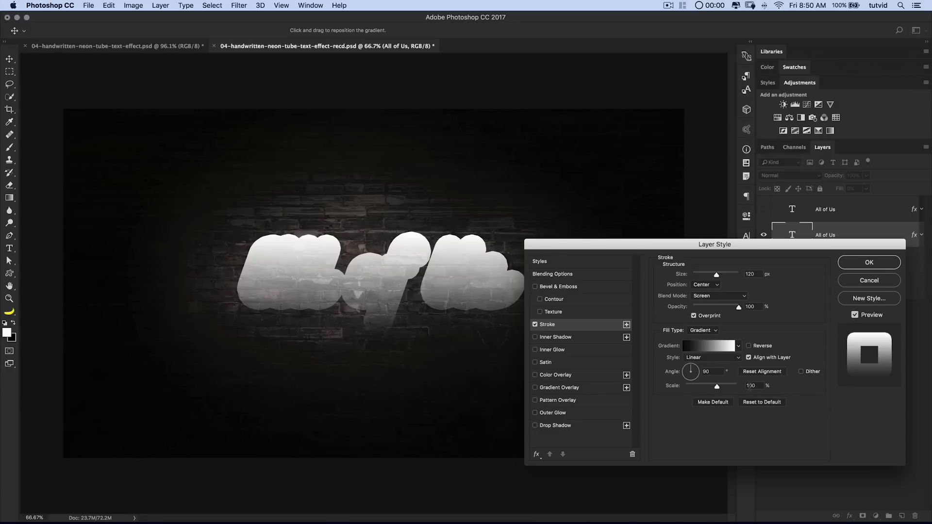
left_click(714, 357)
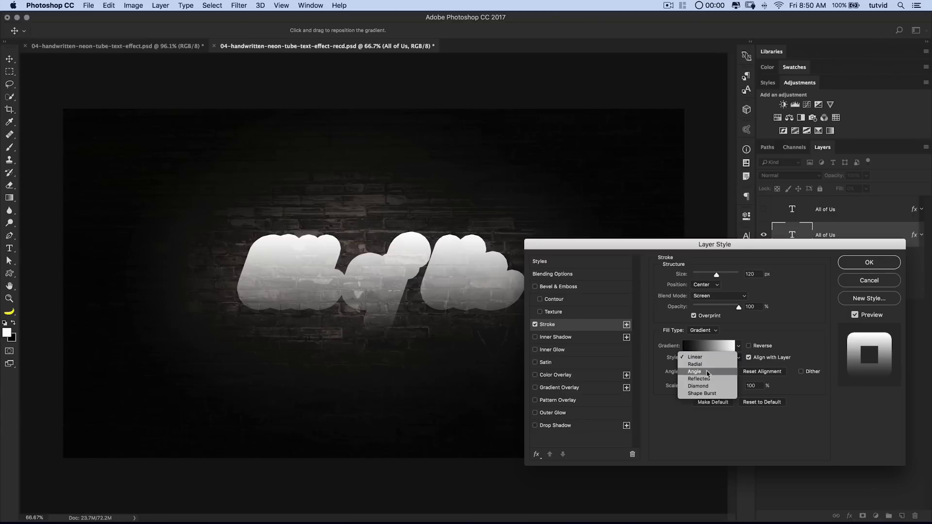
left_click(691, 394)
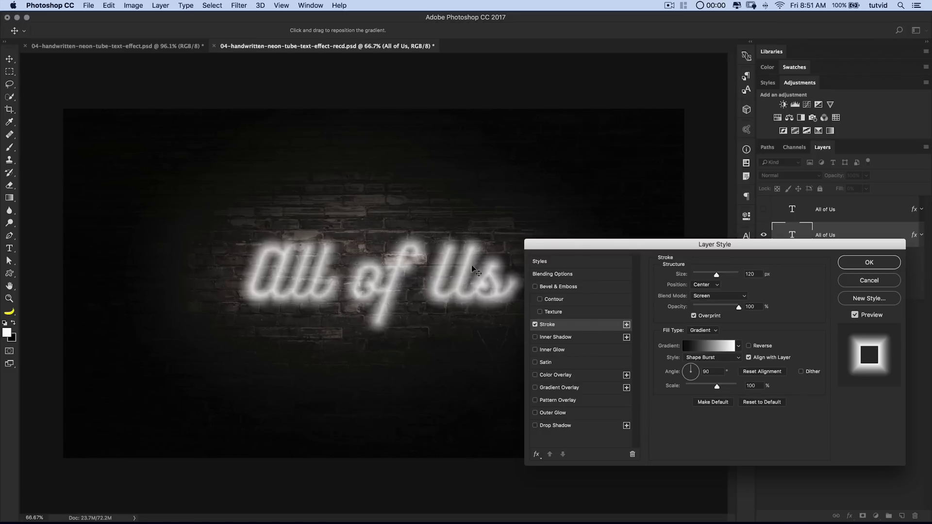
- Try Normal blending for the stroke, then return it to Screen
left_click(701, 298)
left_click(707, 226)
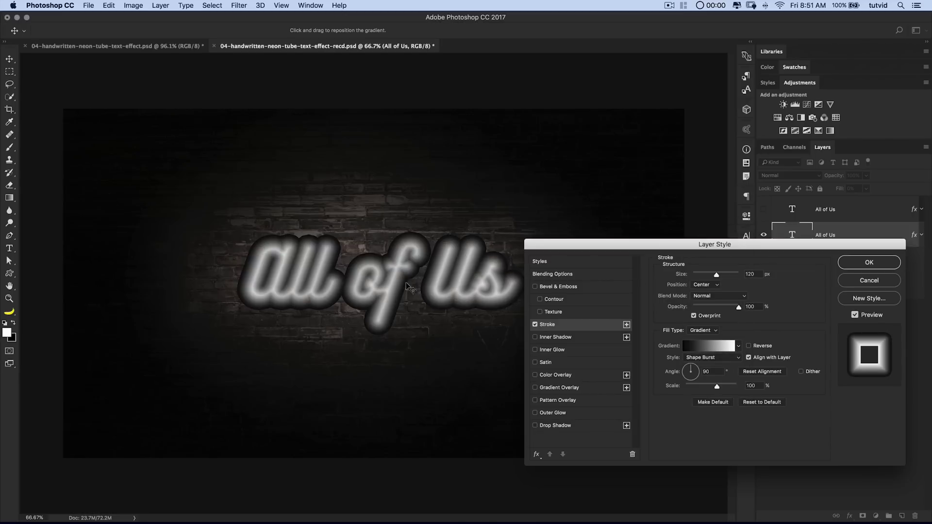
left_click(720, 296)
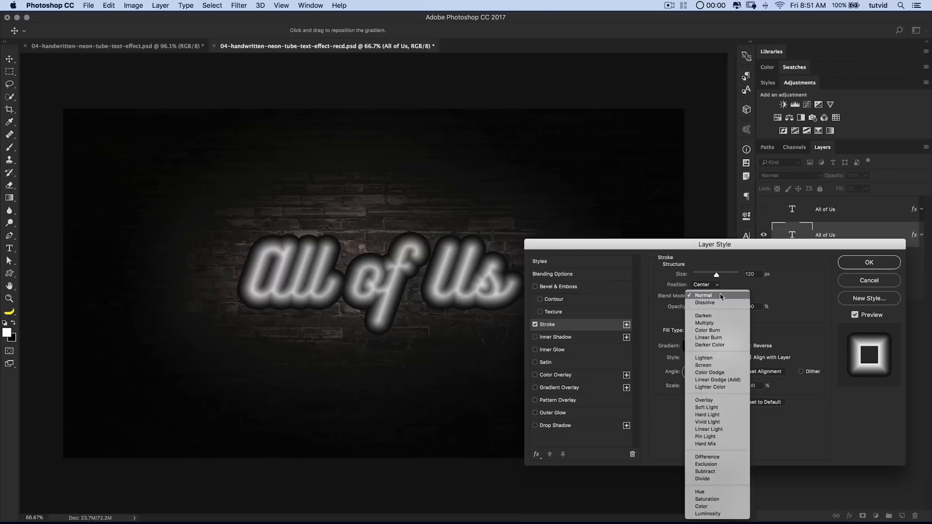
left_click(709, 365)
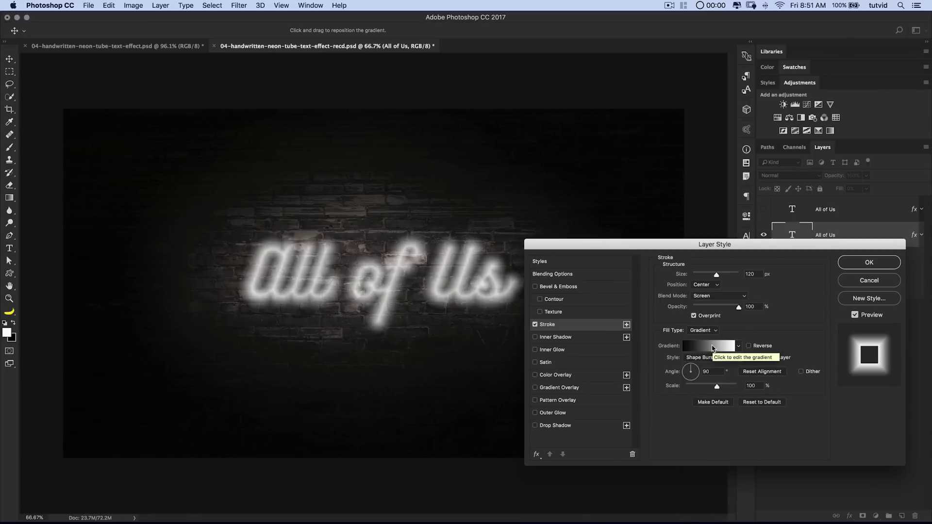
left_click(713, 347)
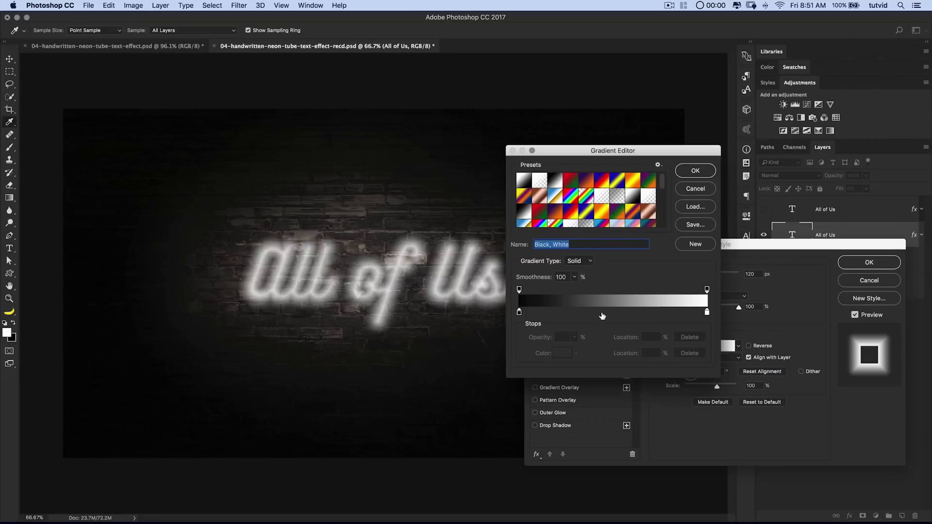
- Add a gradient stop and make the left stop red #f6010d at 49%
left_click(632, 315)
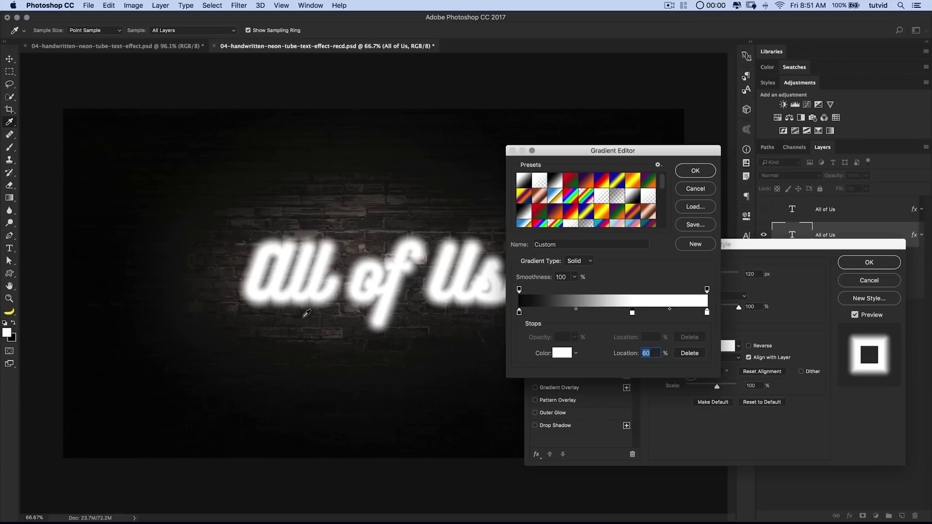
double_click(519, 312)
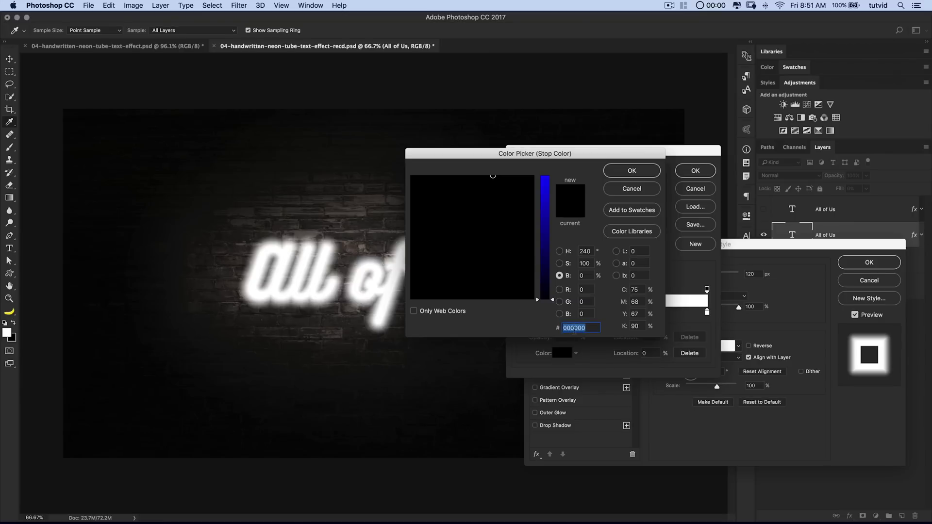
type("f6010")
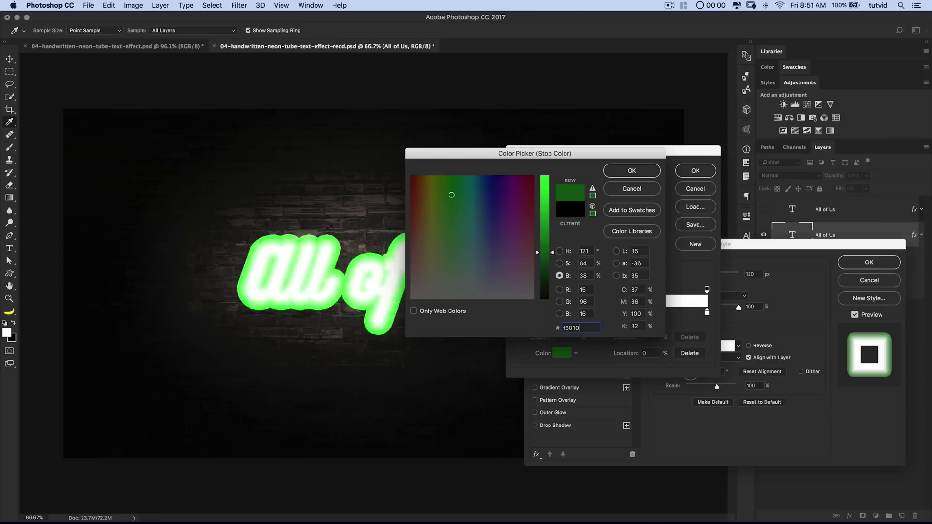
type("d")
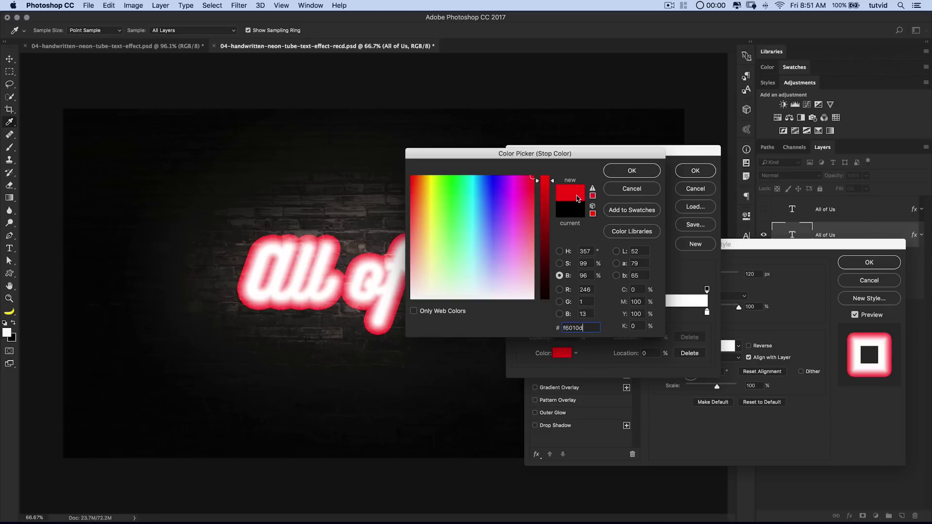
left_click(632, 172)
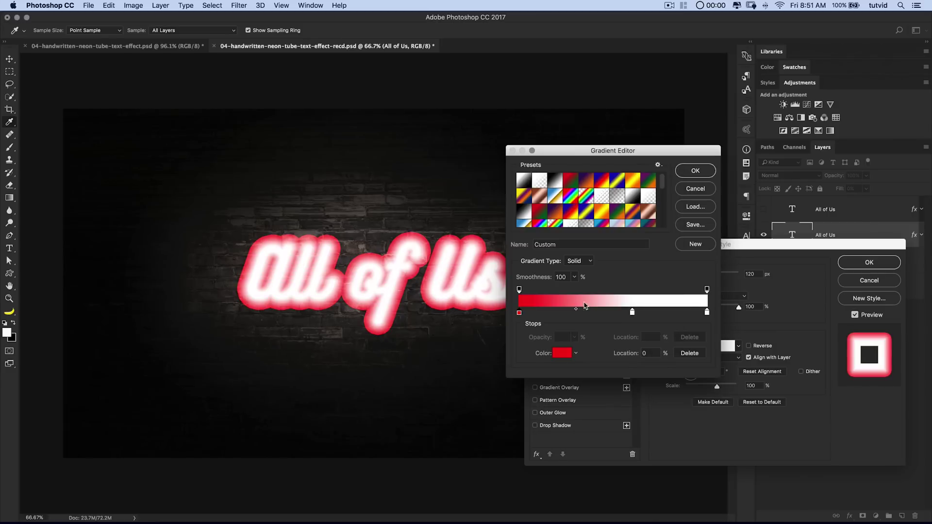
left_click_drag(632, 312, 649, 313)
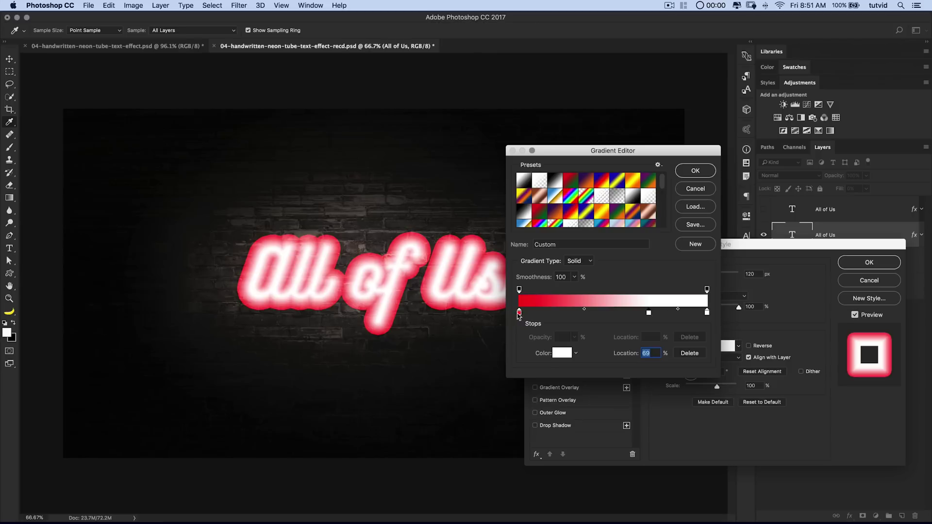
left_click(519, 313)
type("49")
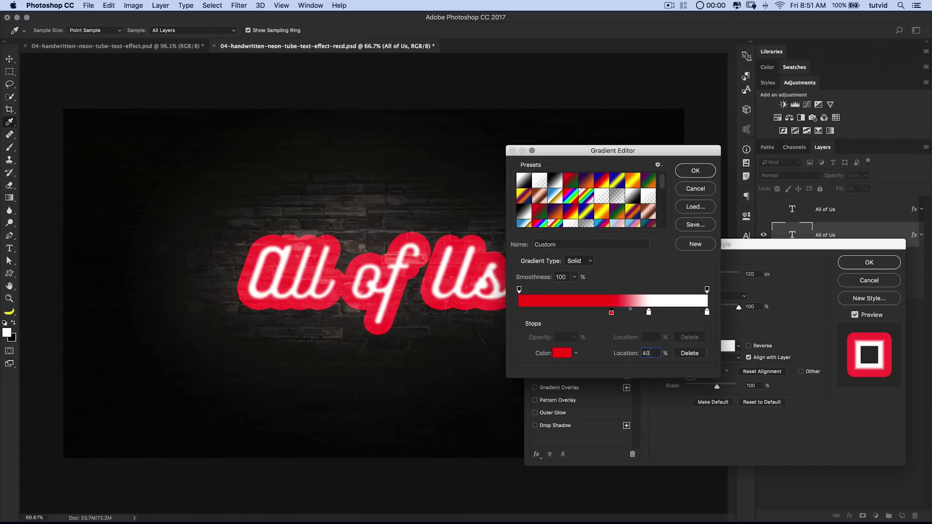
- Recolour the added stop to yellow #ffe400 and place it at 50%
left_click(650, 313)
double_click(650, 313)
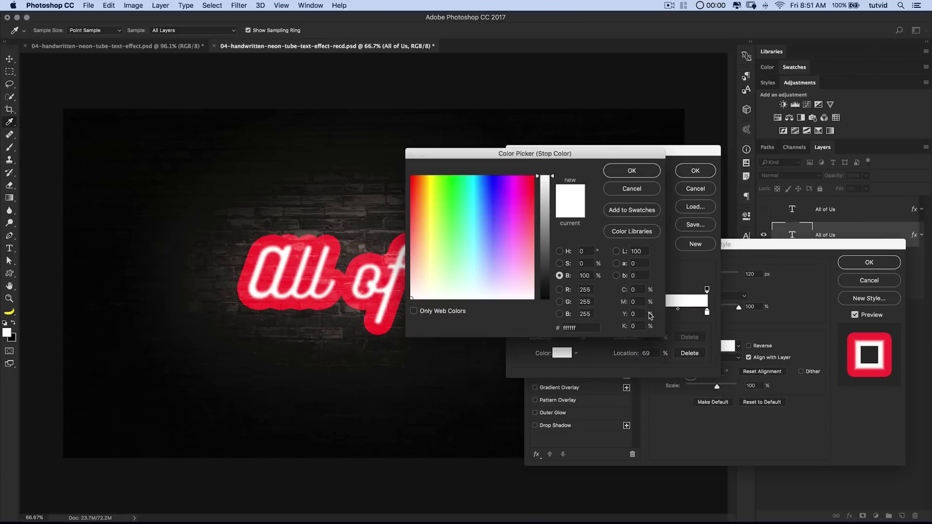
double_click(574, 328)
type("ffe400")
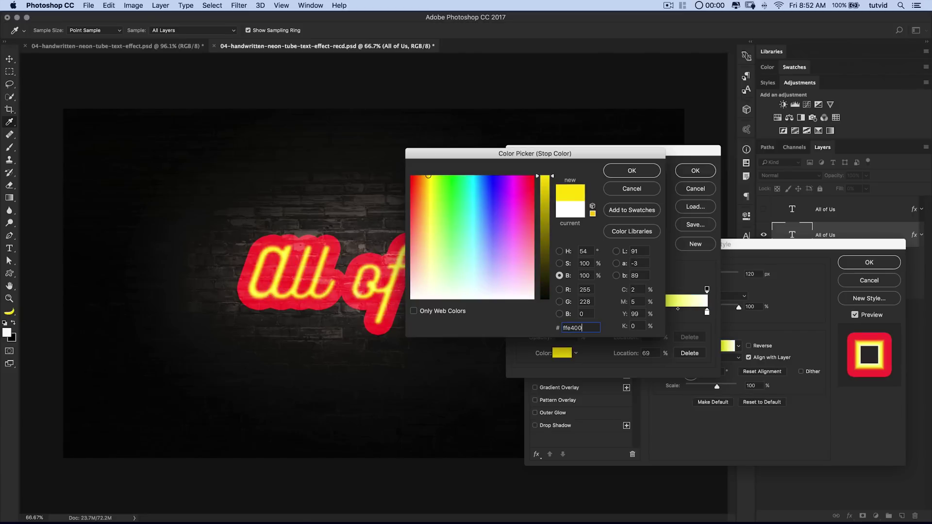
left_click(645, 172)
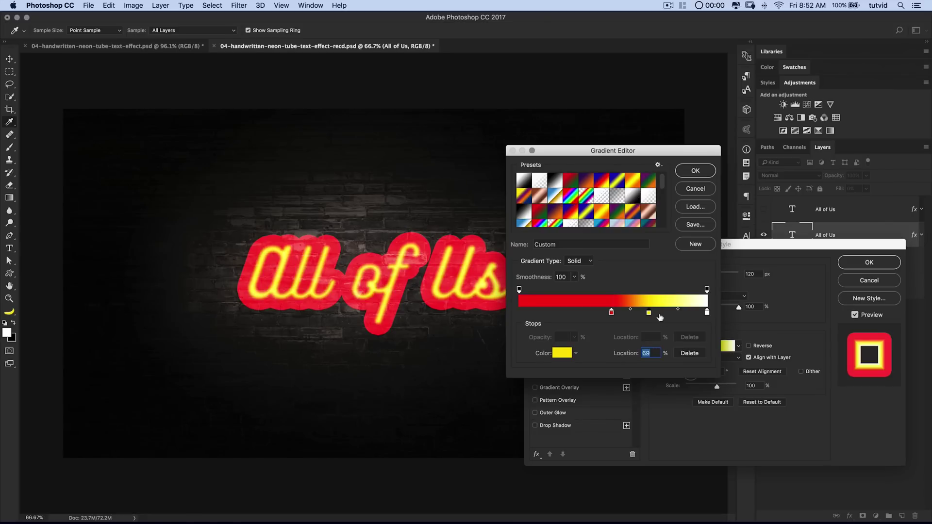
type("50")
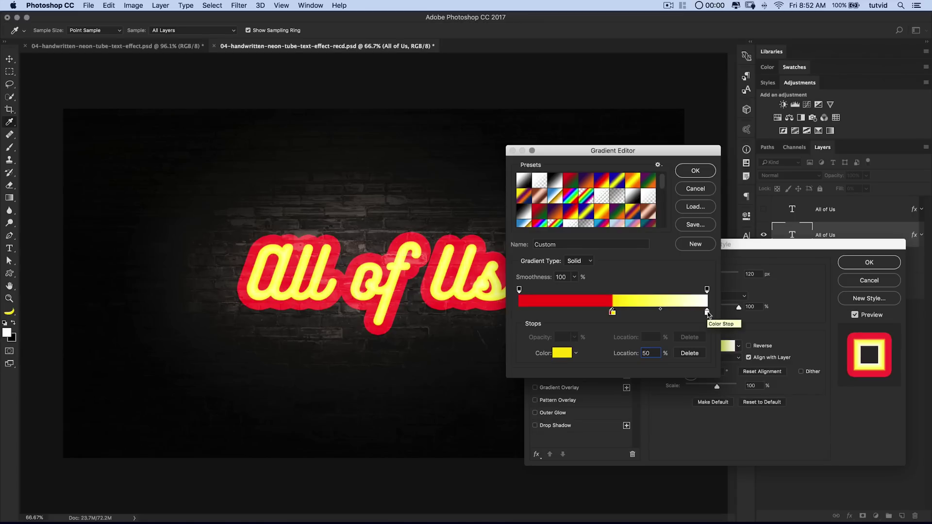
- Put the white stop at 60% and change its colour to pale yellow #fff77b
left_click(707, 314)
type("60")
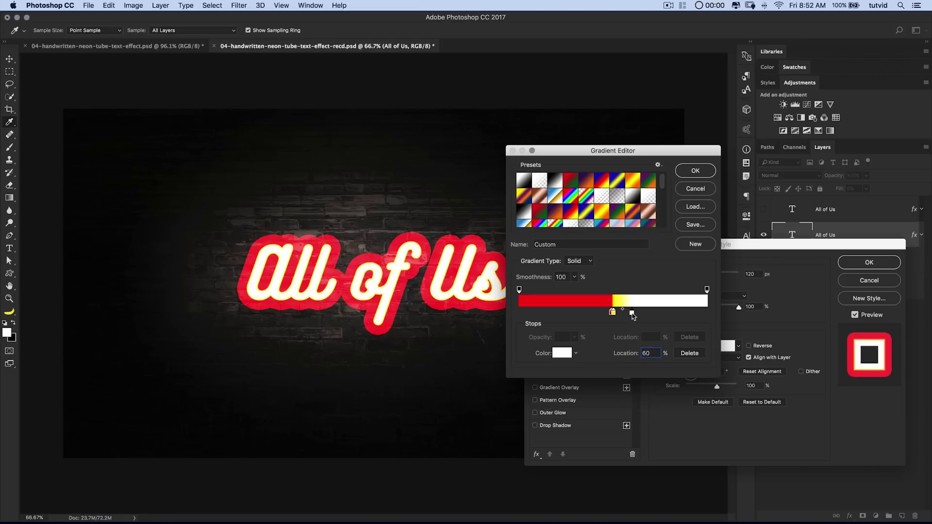
left_click(632, 314)
double_click(632, 314)
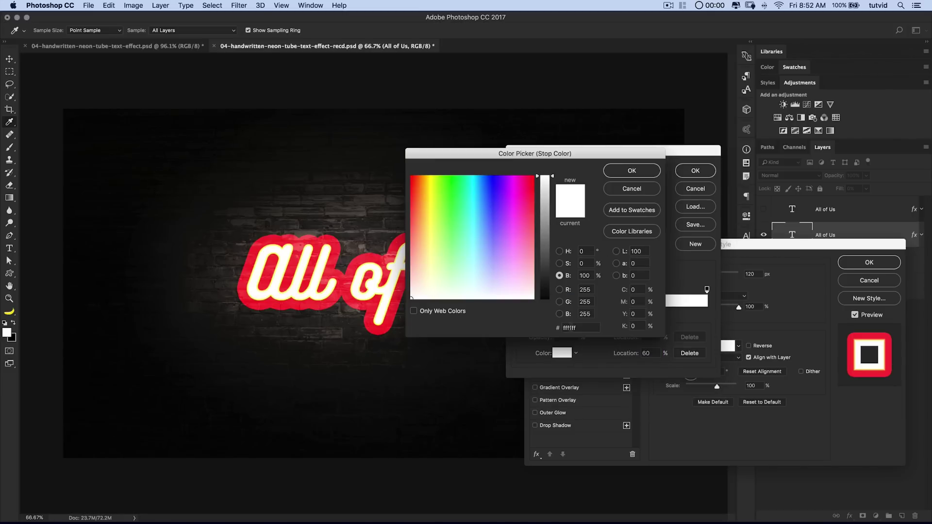
double_click(570, 328)
type("fff77b")
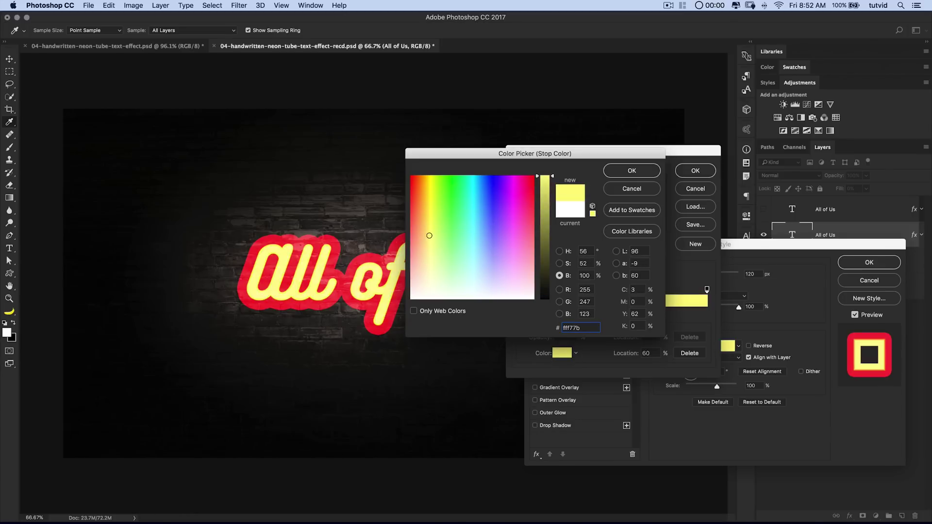
left_click(633, 172)
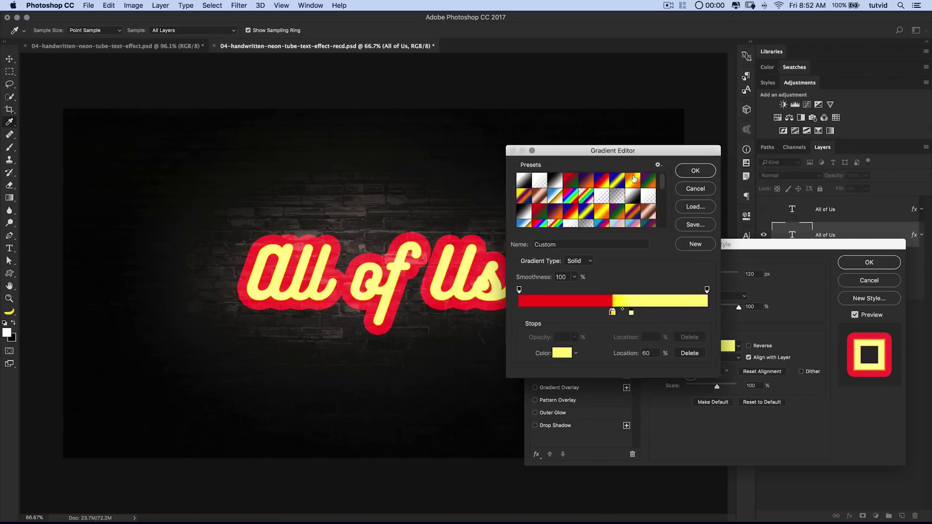
- Set the left opacity stop to 0% so the red end fades out
left_click(519, 289)
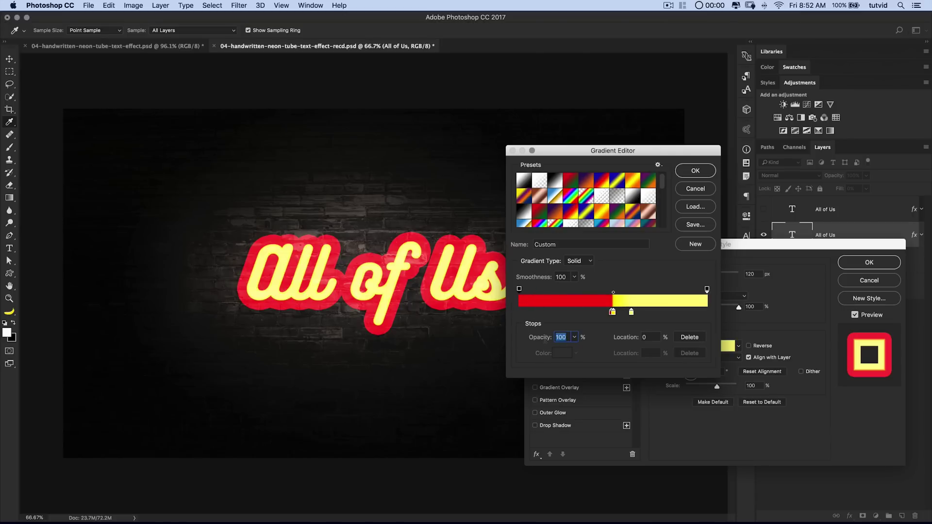
left_click(574, 337)
left_click_drag(574, 351, 521, 354)
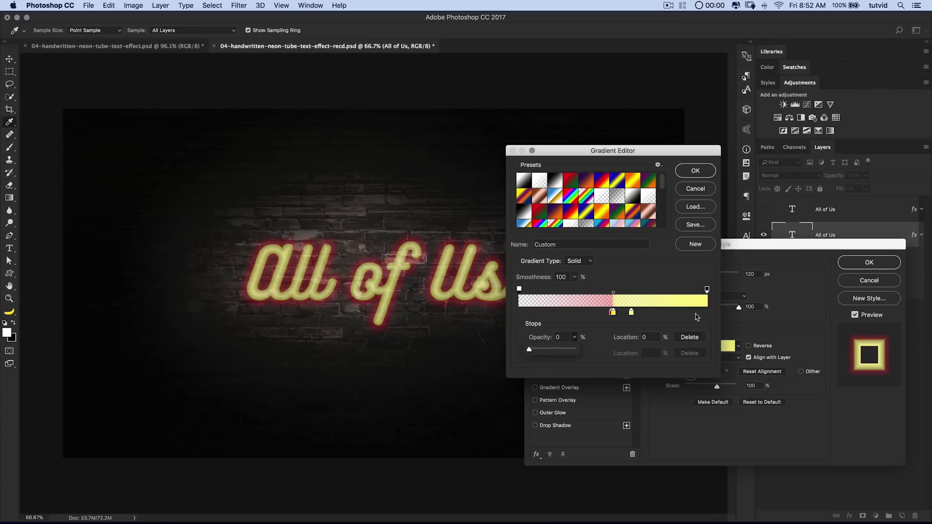
left_click(707, 289)
- Move the right opacity stop to 55% and confirm the transparent-red-yellow stroke gradient
left_click_drag(708, 291, 613, 295)
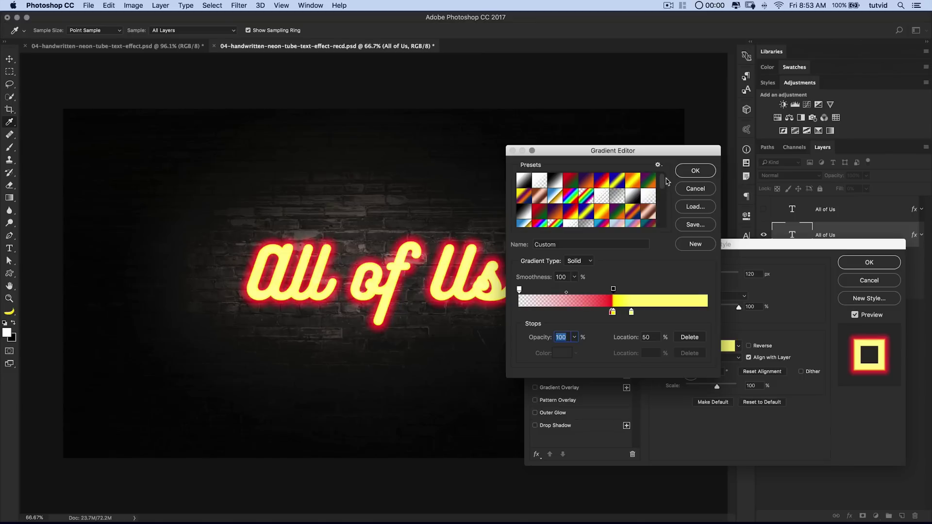
scroll(663, 191, "down", 5)
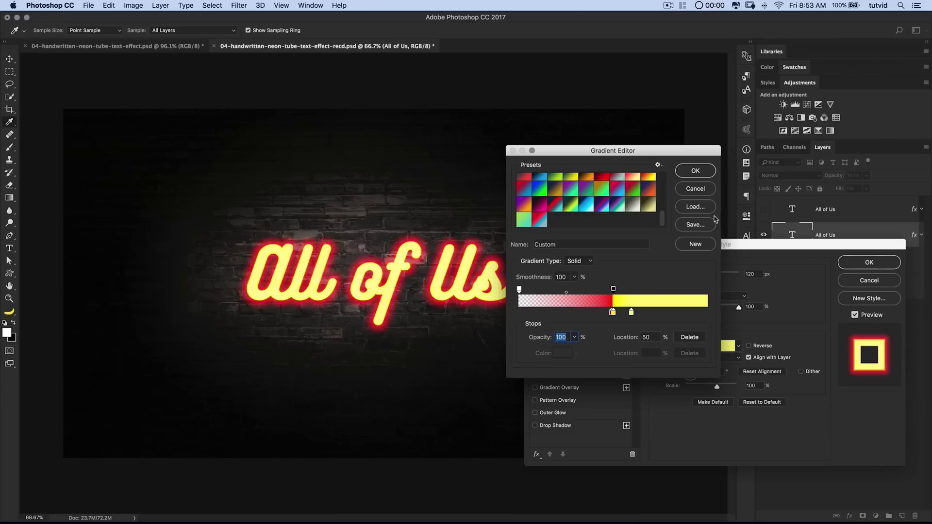
left_click(705, 173)
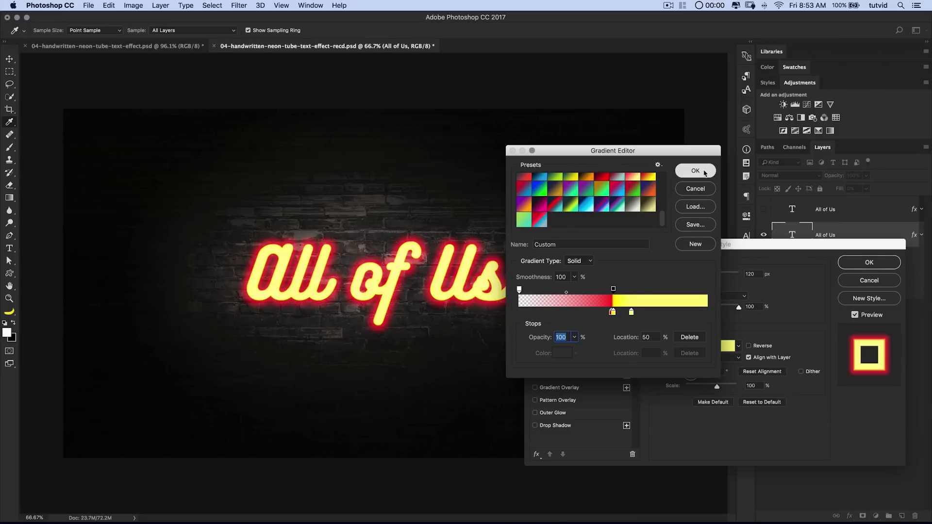
left_click_drag(724, 247, 684, 236)
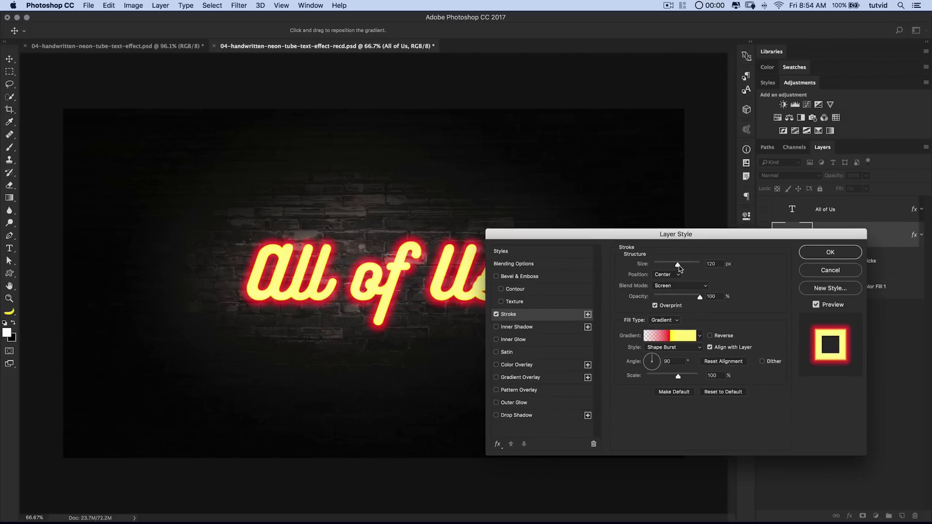
- Widen the gradient stroke to about 133 px and apply the Layer Style
left_click_drag(678, 265, 681, 265)
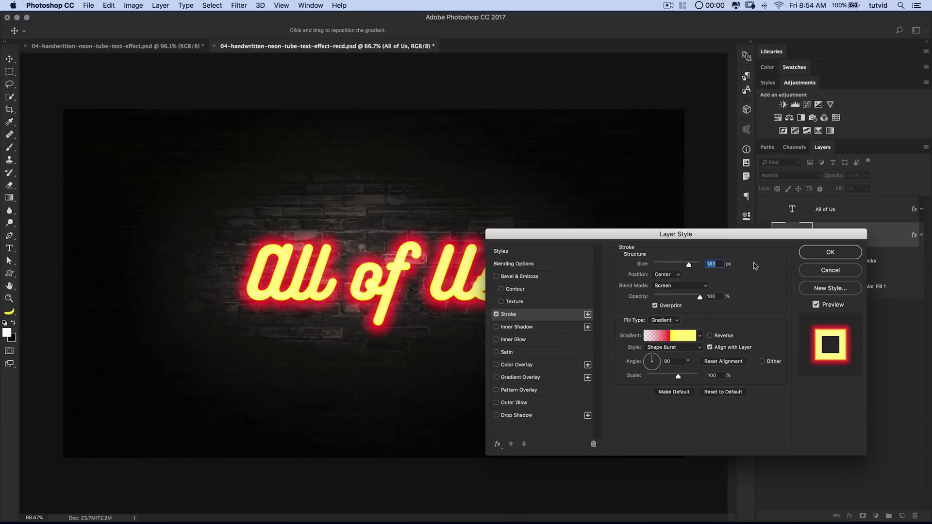
left_click(830, 253)
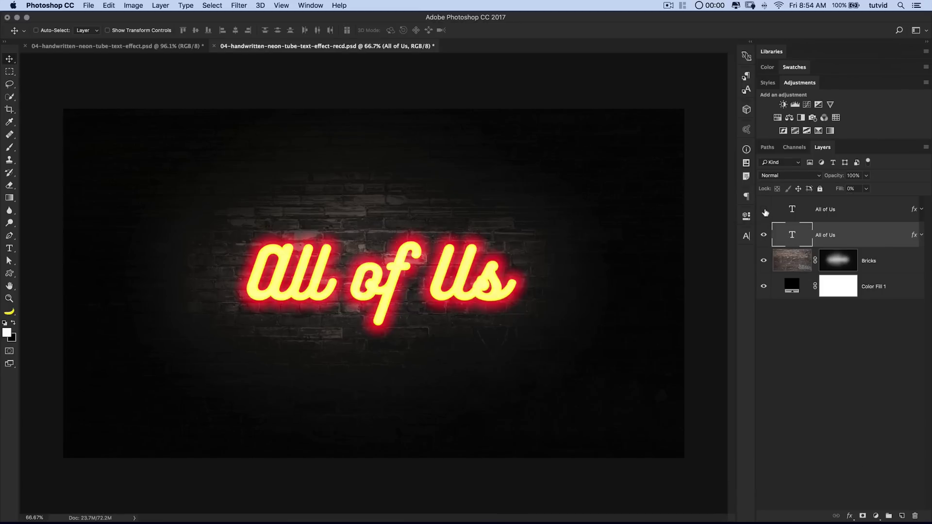
- Show the top 'All of Us' layer, try Color Burn and Color Dodge, then settle on Normal at 67% opacity
left_click(764, 211)
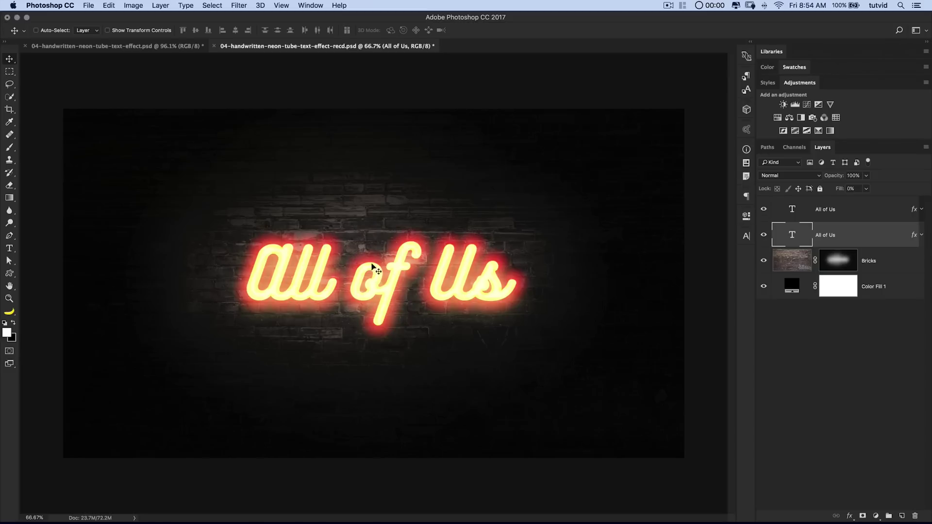
left_click(844, 214)
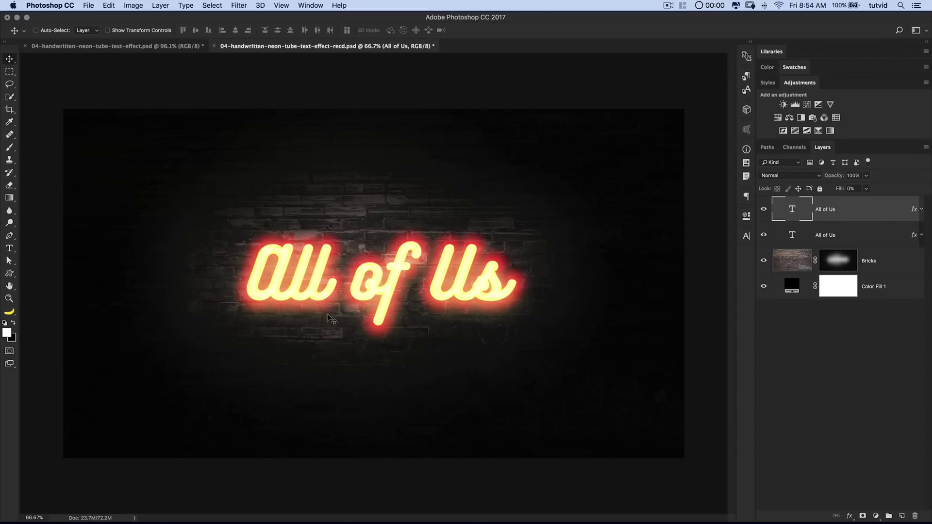
left_click(815, 176)
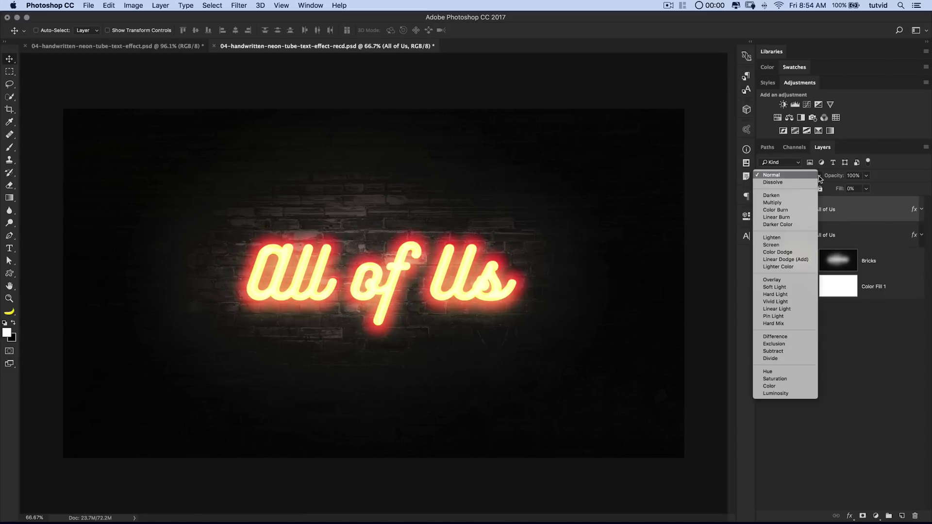
left_click(782, 211)
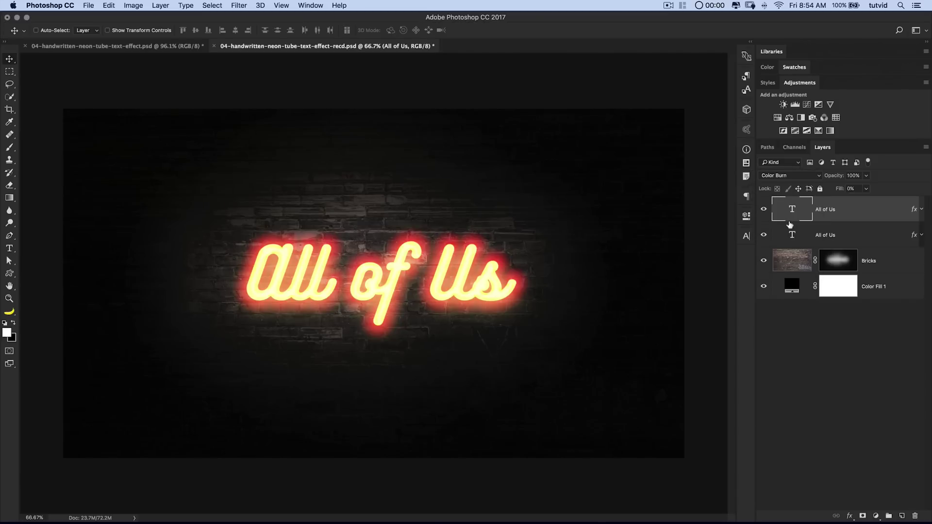
left_click(805, 178)
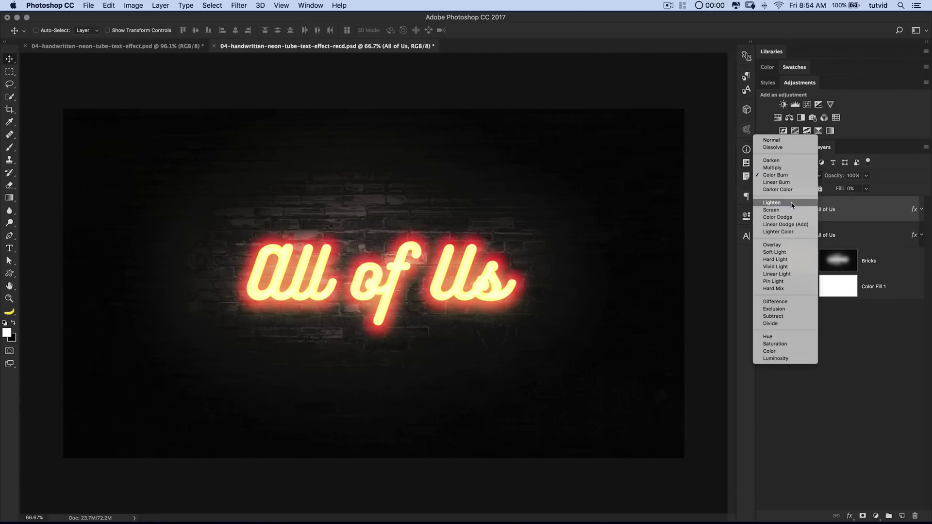
left_click(797, 220)
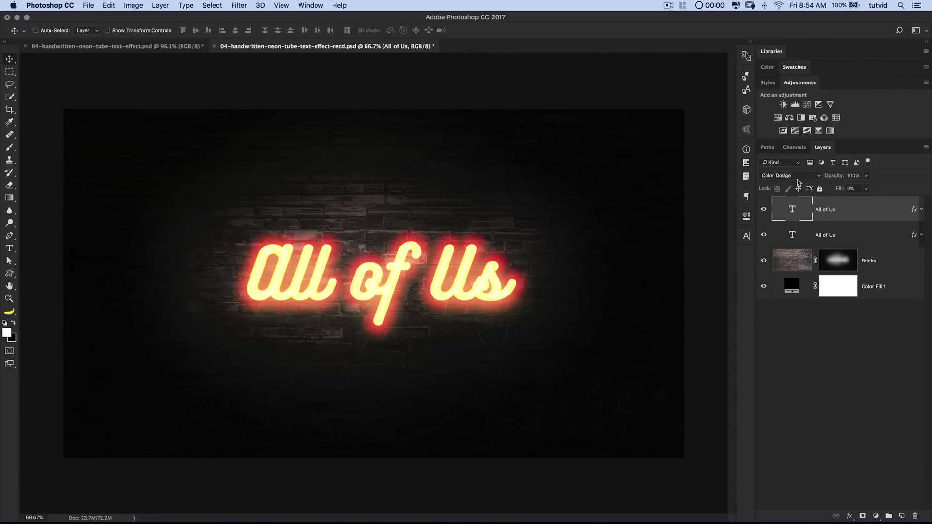
left_click(799, 179)
left_click(781, 141)
left_click_drag(840, 176, 824, 179)
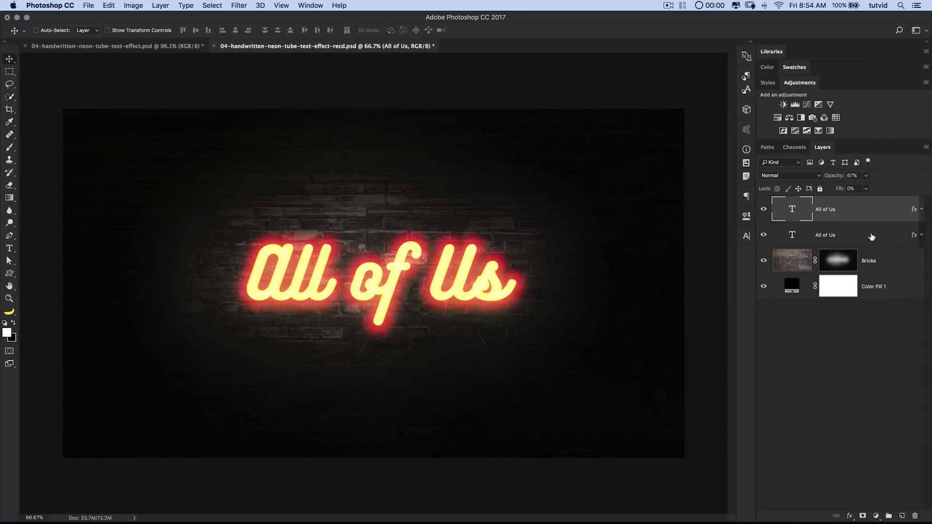
- Reselect the top 'All of Us' layer and open its Layer Style
left_click(874, 236)
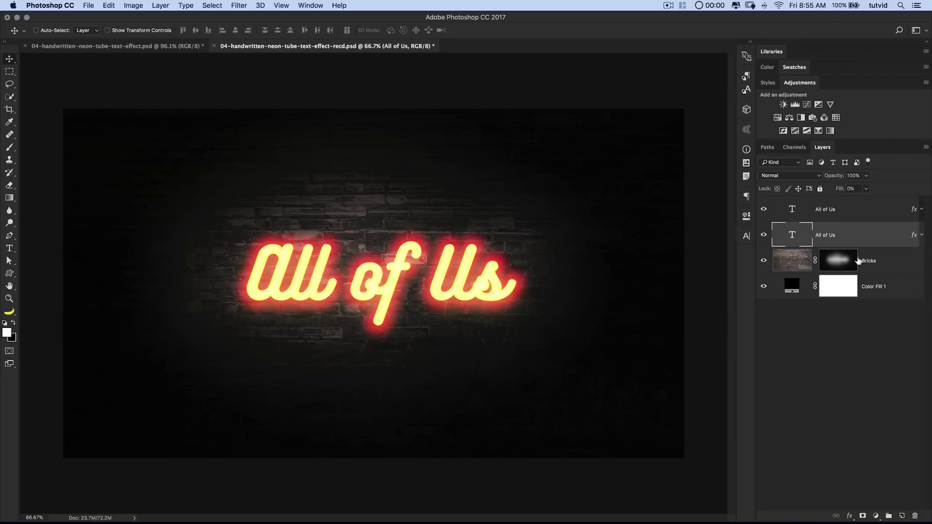
left_click(887, 212)
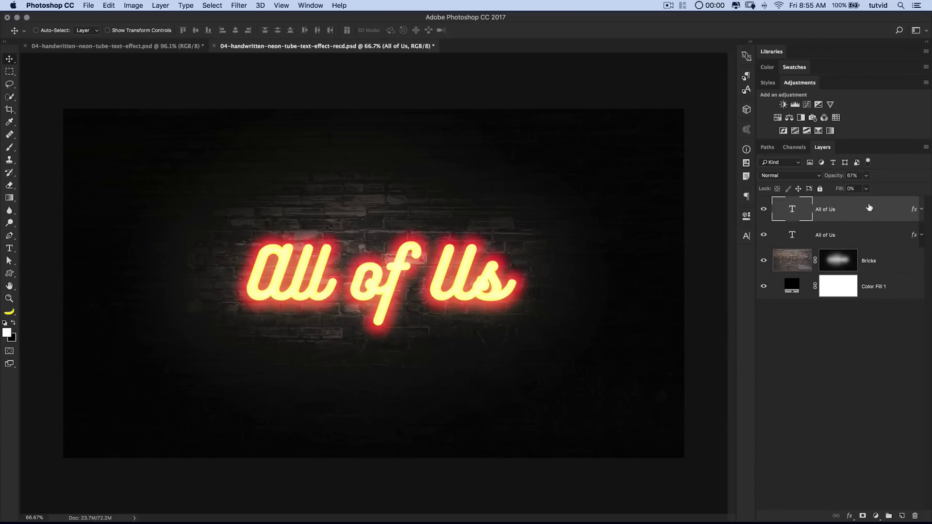
double_click(869, 208)
- Add a black Color Overlay in Soft Light at 33% opacity
left_click(496, 365)
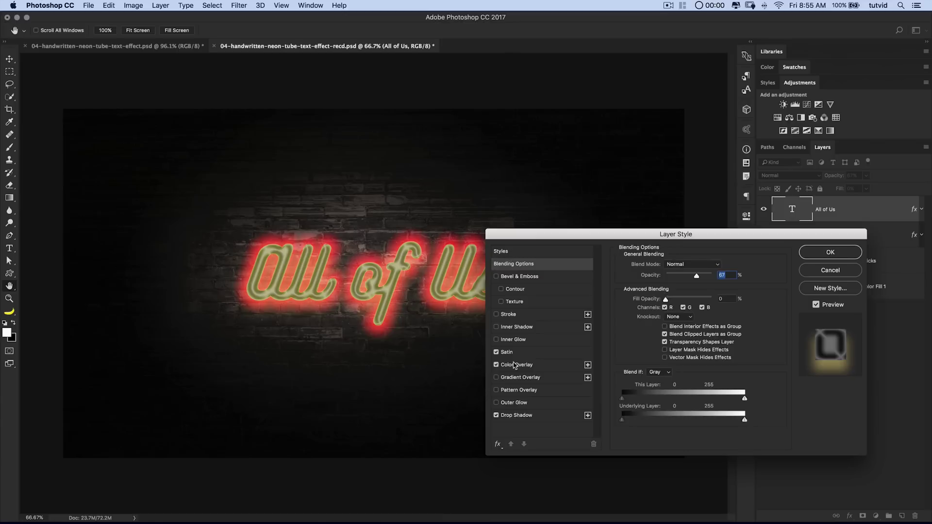
left_click(516, 364)
left_click(721, 267)
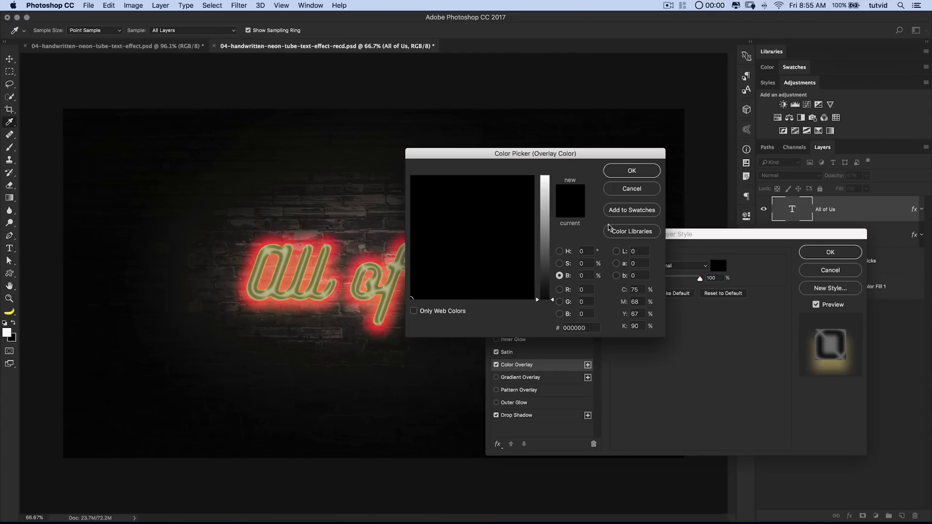
left_click(631, 174)
left_click(671, 267)
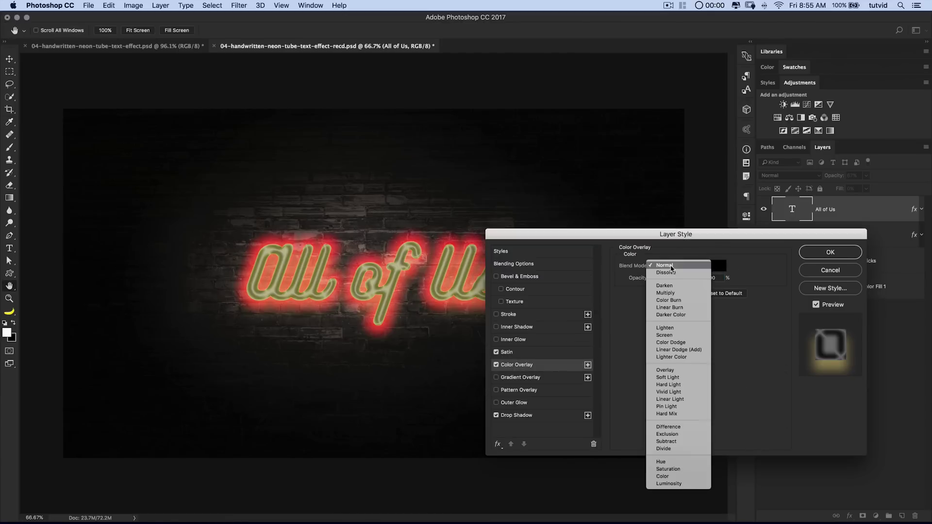
left_click(668, 378)
left_click_drag(700, 280, 664, 280)
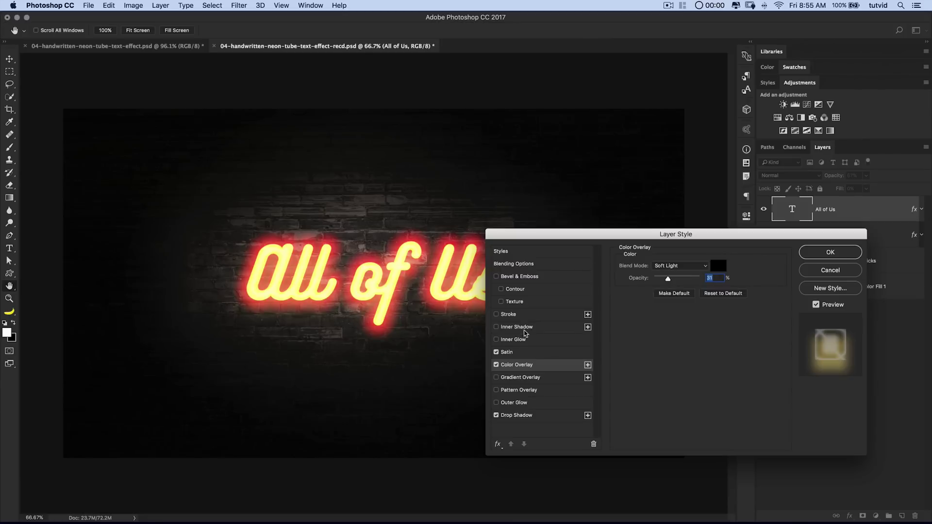
- Change the drop shadow colour to an orange-red
left_click(518, 415)
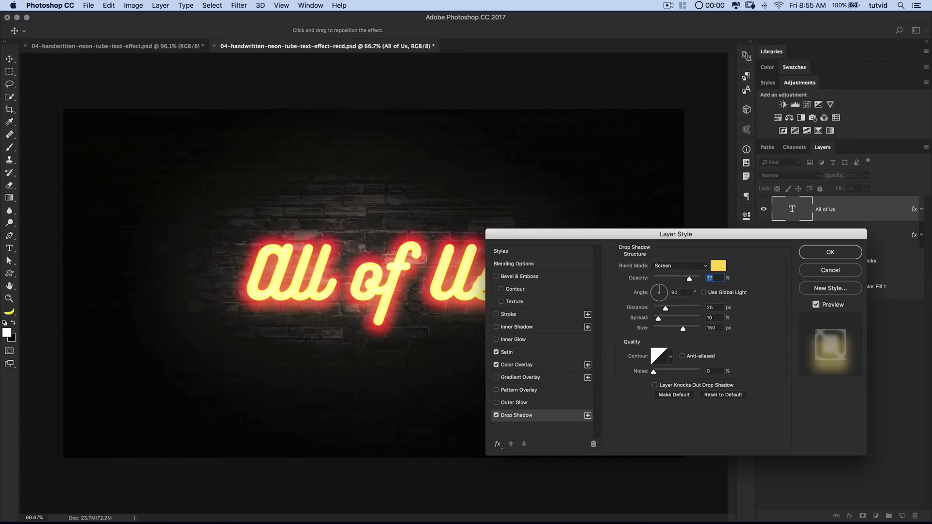
left_click(497, 416)
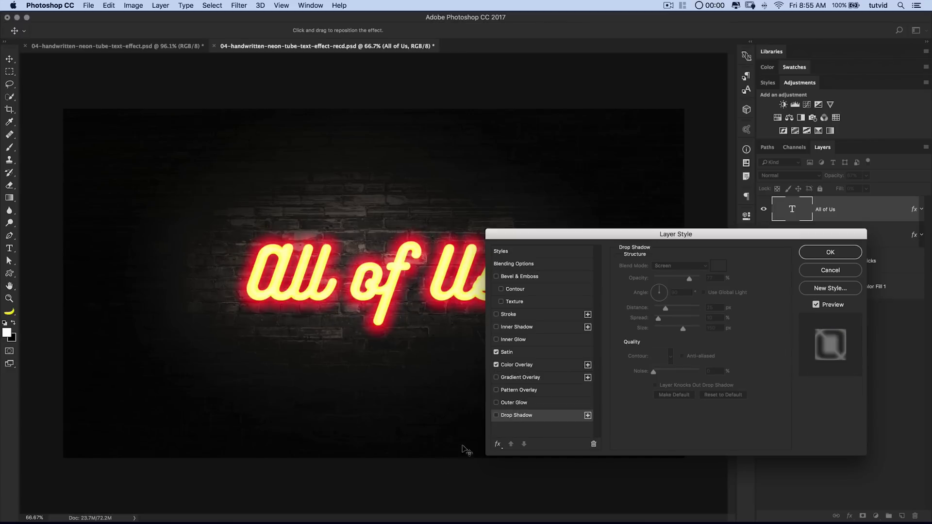
left_click(495, 417)
left_click_drag(621, 236, 647, 235)
left_click(742, 265)
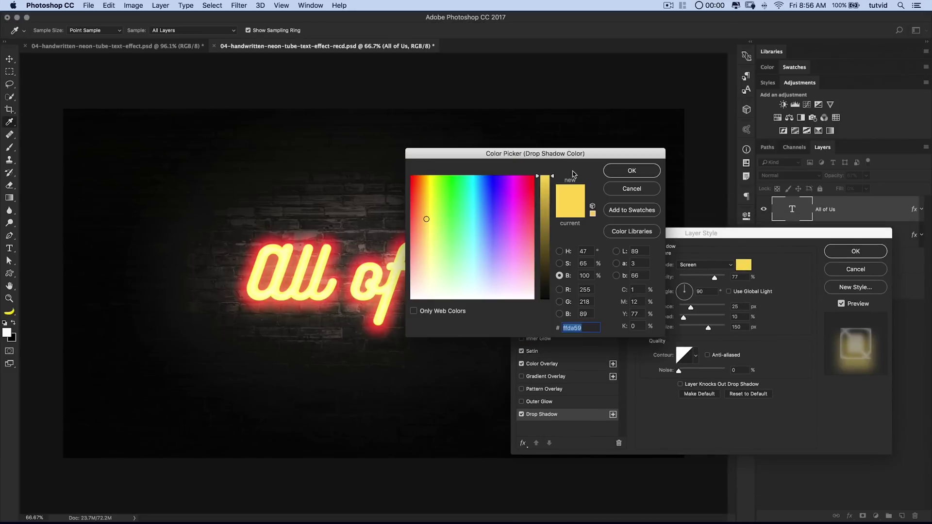
left_click_drag(576, 153, 689, 193)
left_click(537, 242)
left_click_drag(536, 242, 533, 228)
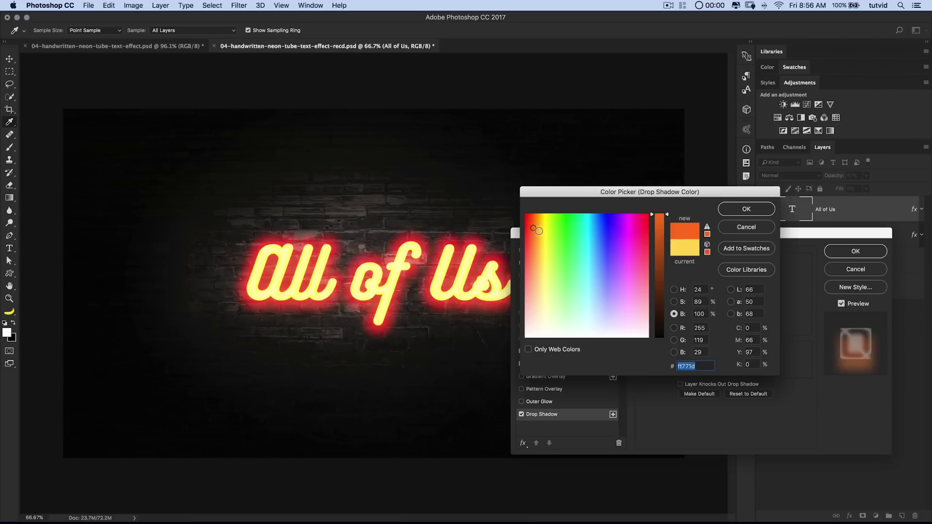
left_click(532, 221)
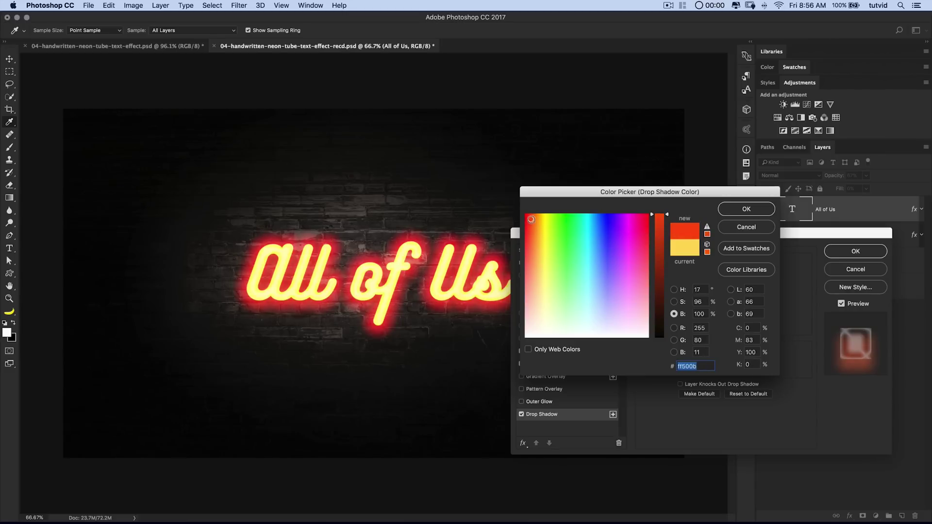
left_click_drag(530, 219, 532, 229)
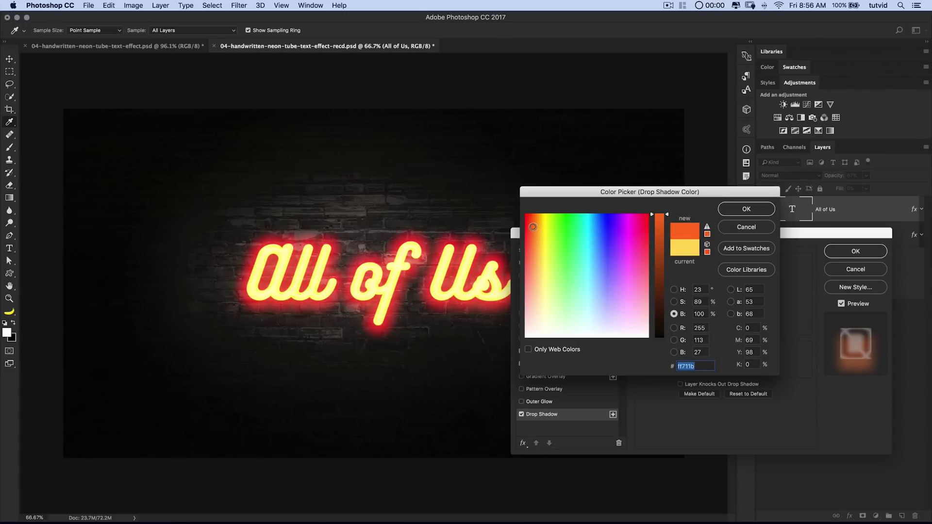
left_click(746, 209)
- Increase the drop shadow distance and apply the layer style
left_click_drag(692, 309, 703, 309)
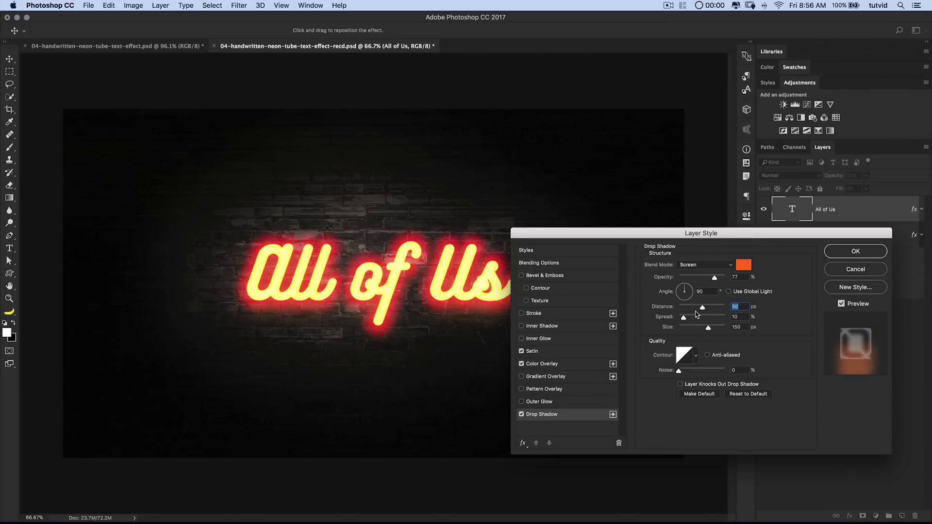
left_click(857, 252)
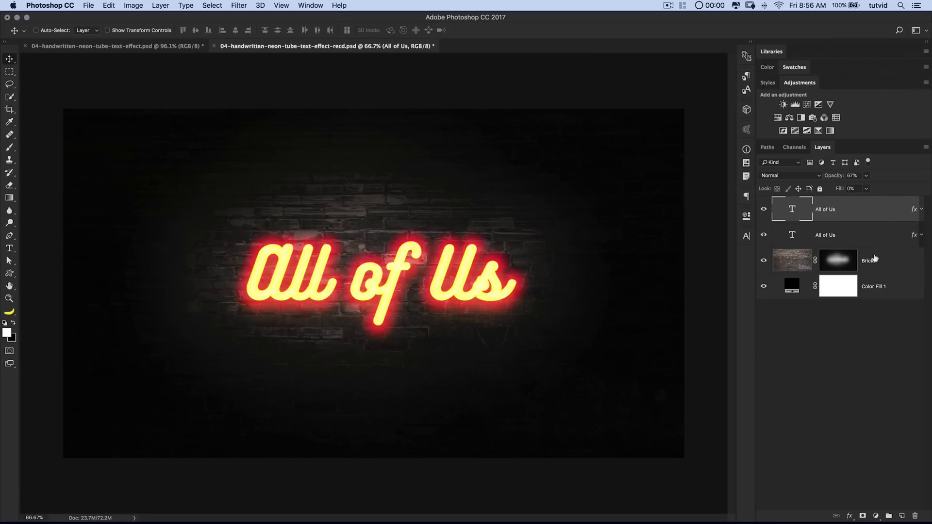
left_click(875, 259)
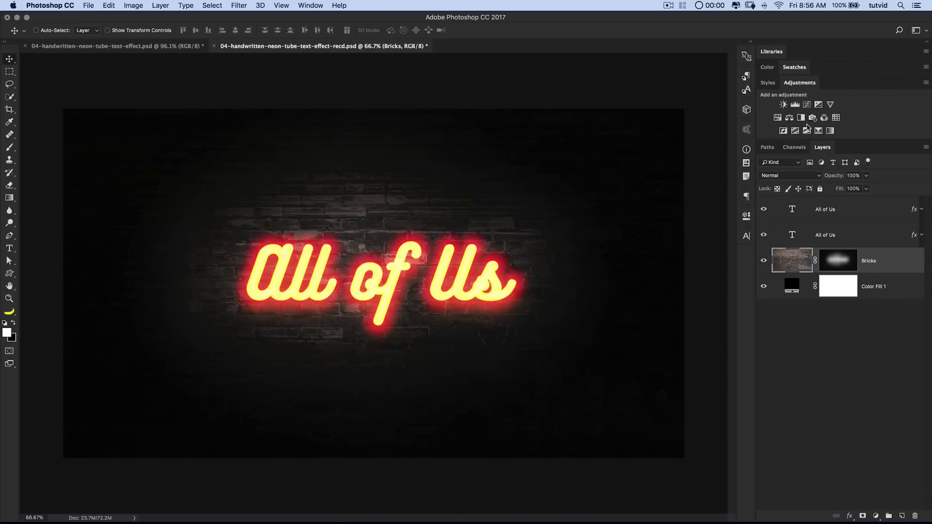
- Add a Color Balance layer above Bricks, shifting midtones and highlights toward red and yellow
left_click(790, 118)
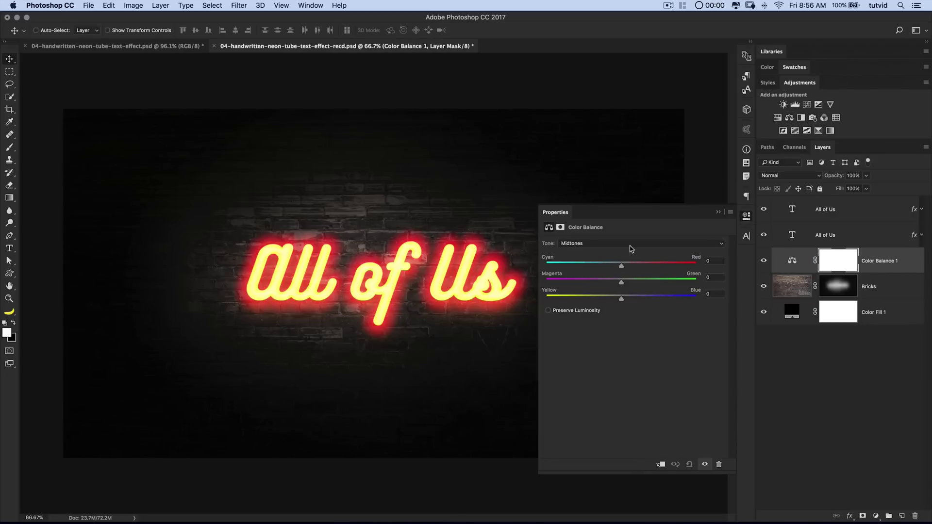
left_click_drag(632, 270, 649, 267)
left_click_drag(622, 303, 613, 285)
left_click(634, 244)
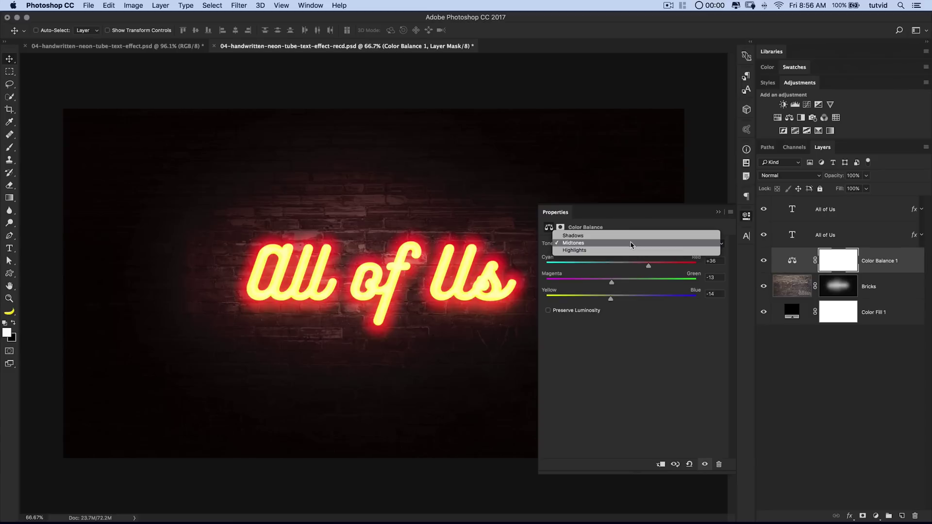
left_click(613, 251)
left_click_drag(621, 299, 612, 300)
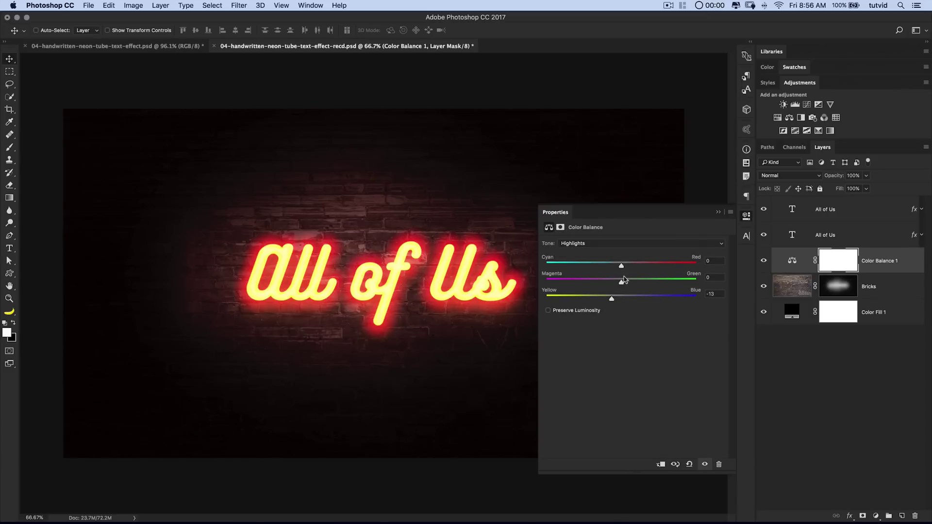
left_click_drag(622, 267, 637, 266)
- Shift the Color Balance shadows toward red and yellow
left_click(597, 243)
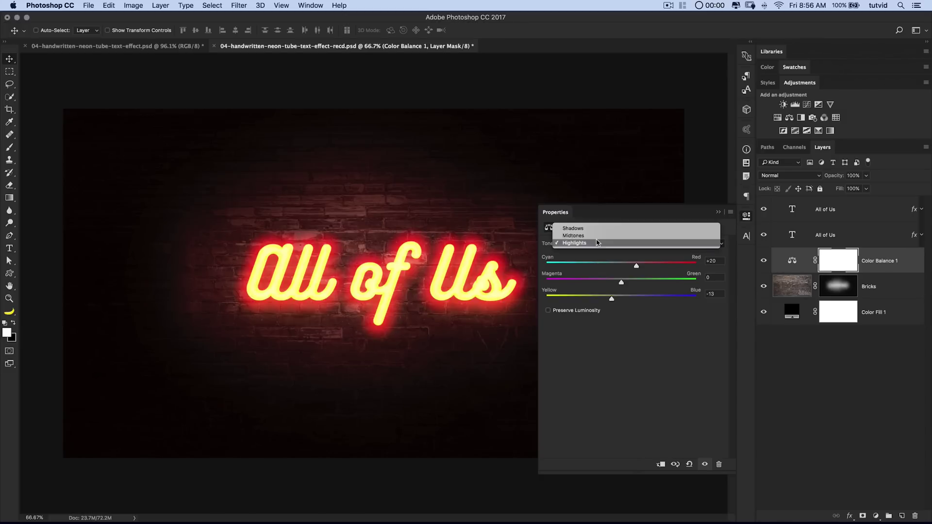
left_click(595, 227)
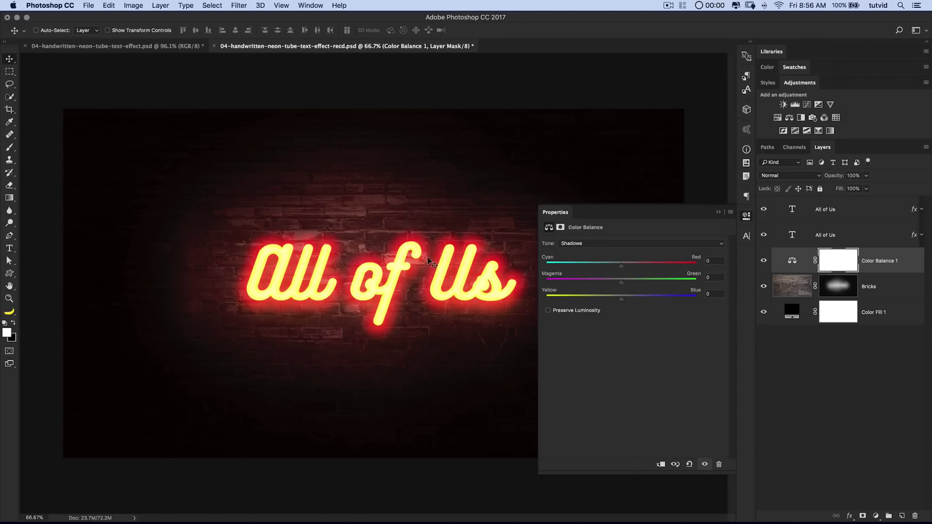
left_click_drag(623, 268, 656, 268)
mouse_move(622, 297)
left_mouse_down()
mouse_move(602, 301)
mouse_move(633, 301)
left_mouse_up()
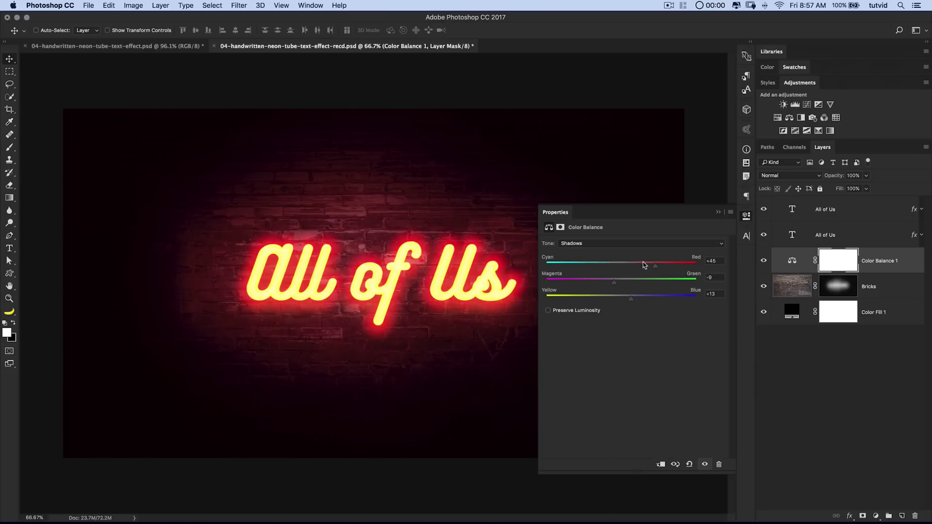
left_click_drag(656, 265, 668, 267)
left_click_drag(656, 266, 648, 267)
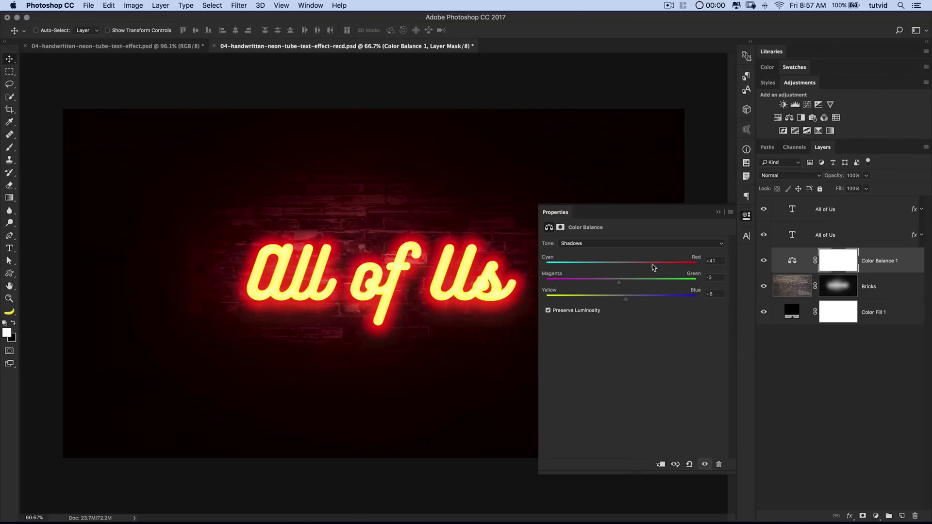
- Lower the Color Balance layer to about 65% opacity and compare the tint on and off
left_click(743, 215)
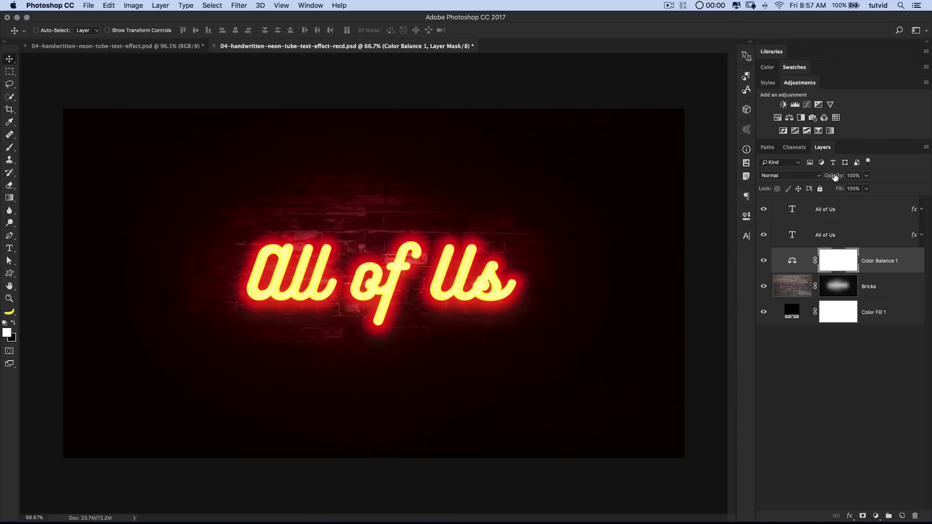
mouse_move(836, 178)
left_mouse_down()
mouse_move(820, 180)
mouse_move(831, 178)
left_mouse_up()
left_click(764, 260)
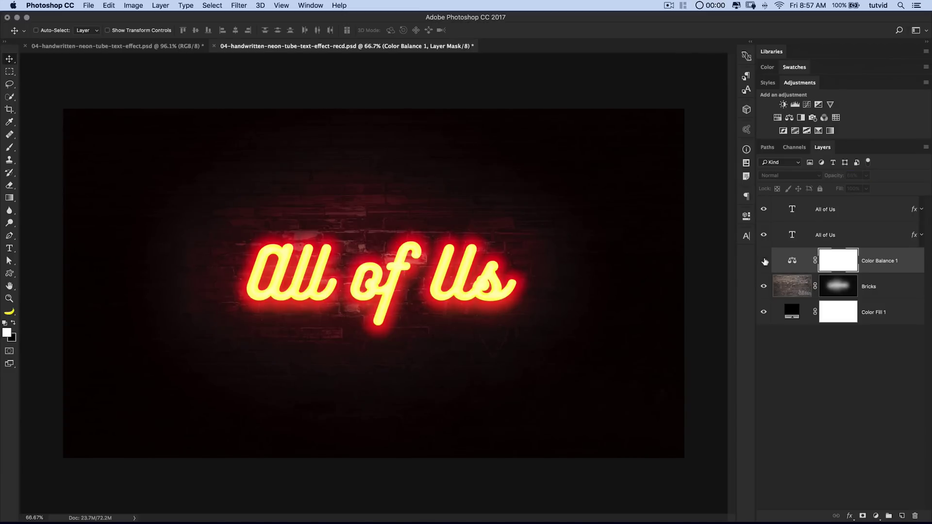
left_click(764, 261)
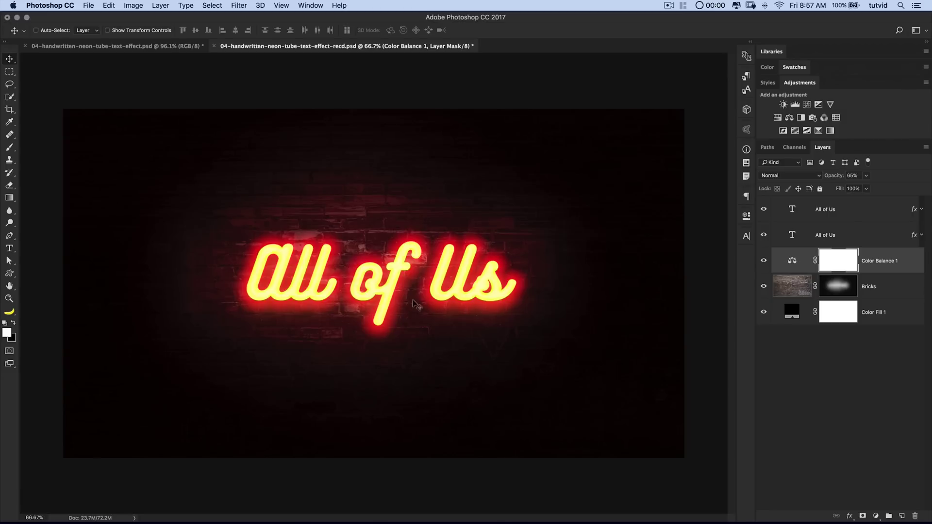
left_click(828, 208)
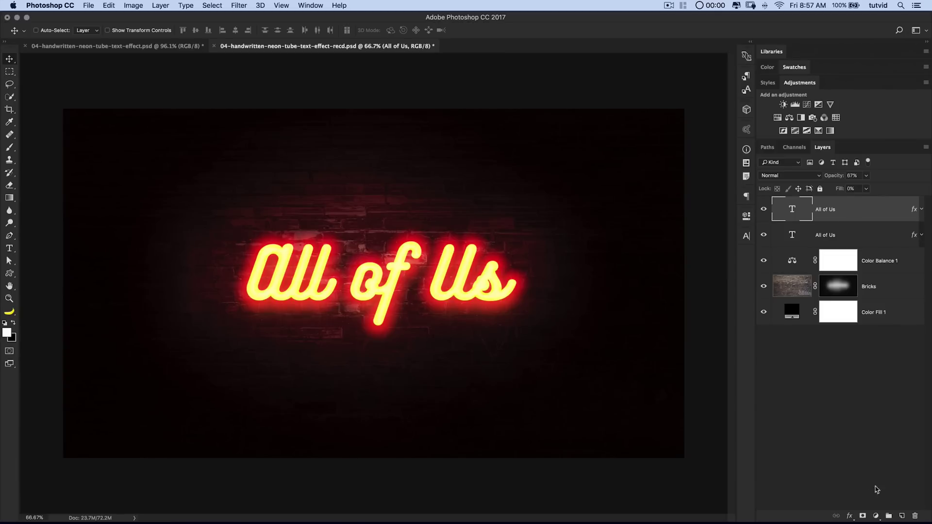
- Create a new top layer named Grain and fill it with 50% Gray
left_click(902, 515)
double_click(824, 211)
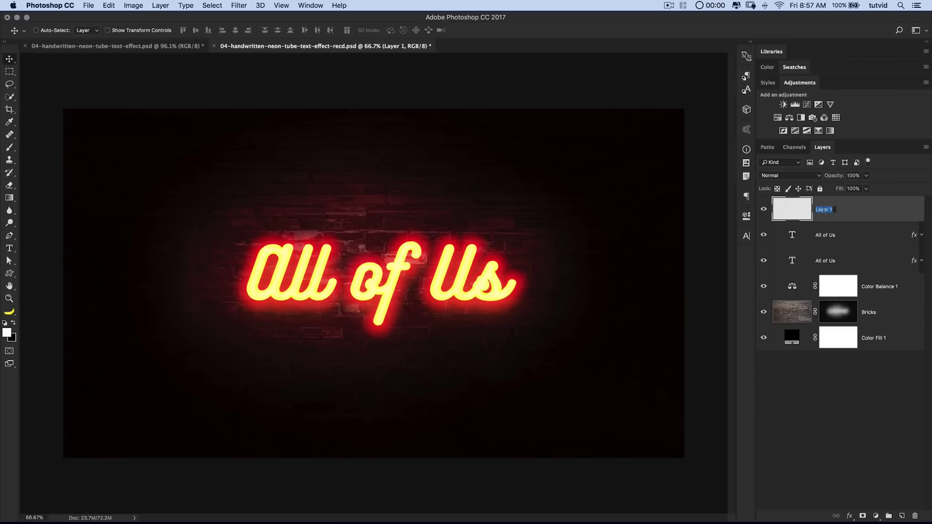
type("Grain")
key("Return")
left_click(112, 6)
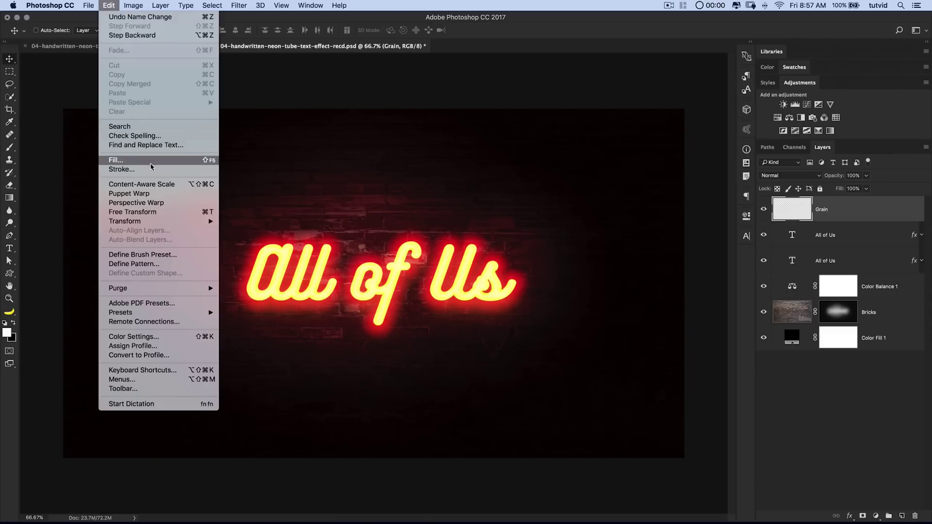
left_click(151, 163)
left_click(473, 232)
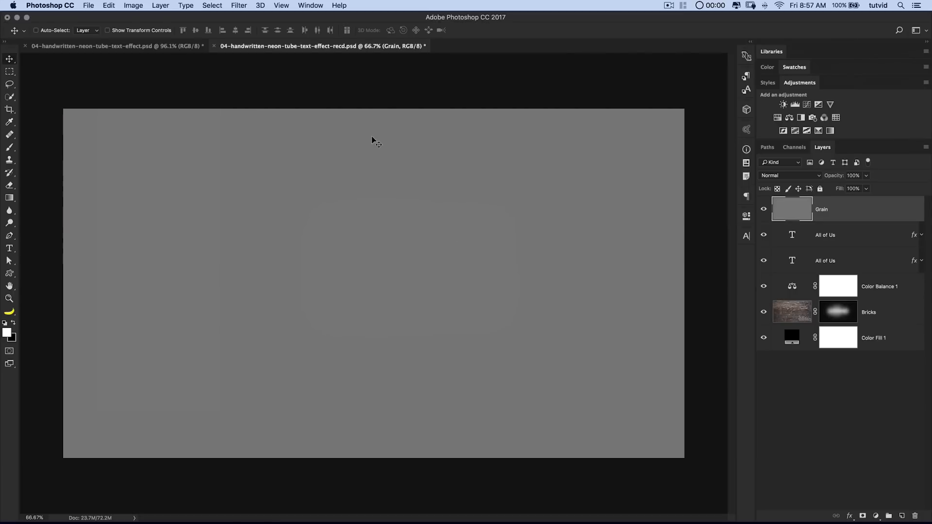
- Apply Camera Raw Filter grain with Amount 87 to the Grain layer
left_click(239, 5)
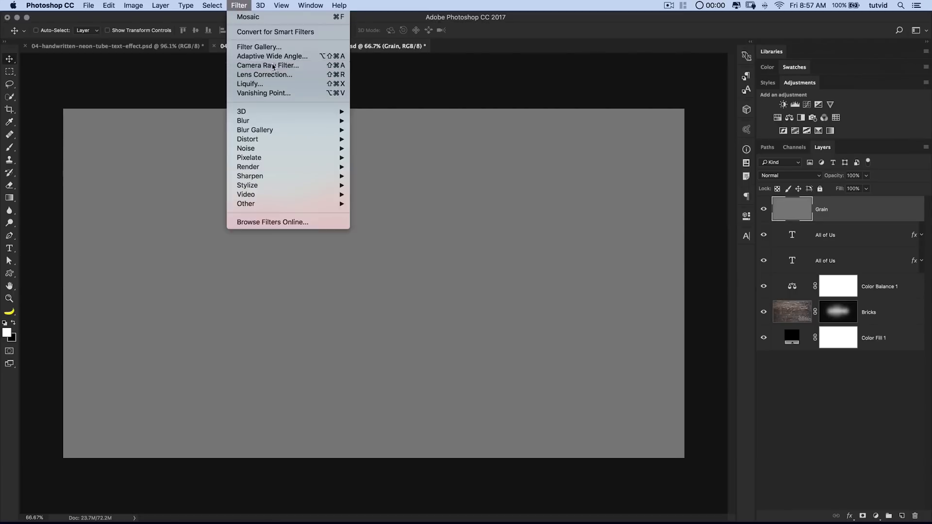
left_click(269, 65)
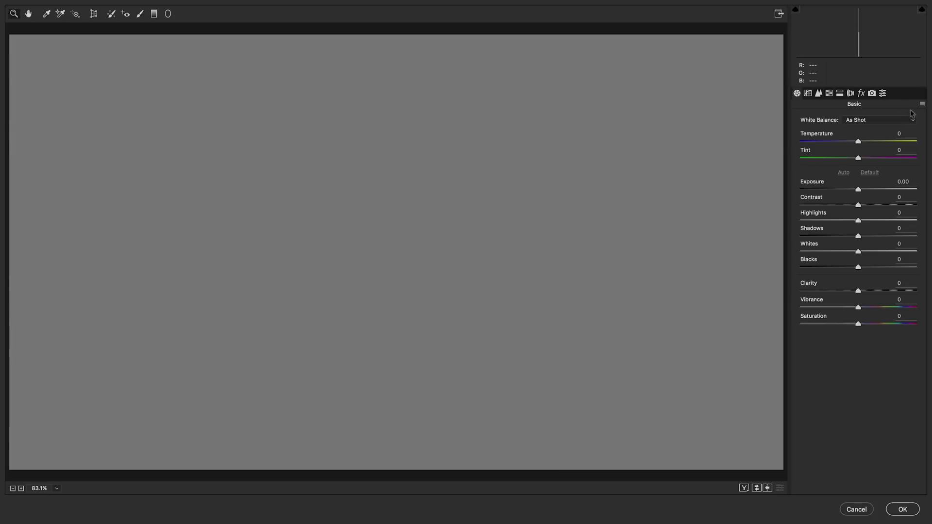
left_click(862, 93)
left_click_drag(848, 170, 899, 178)
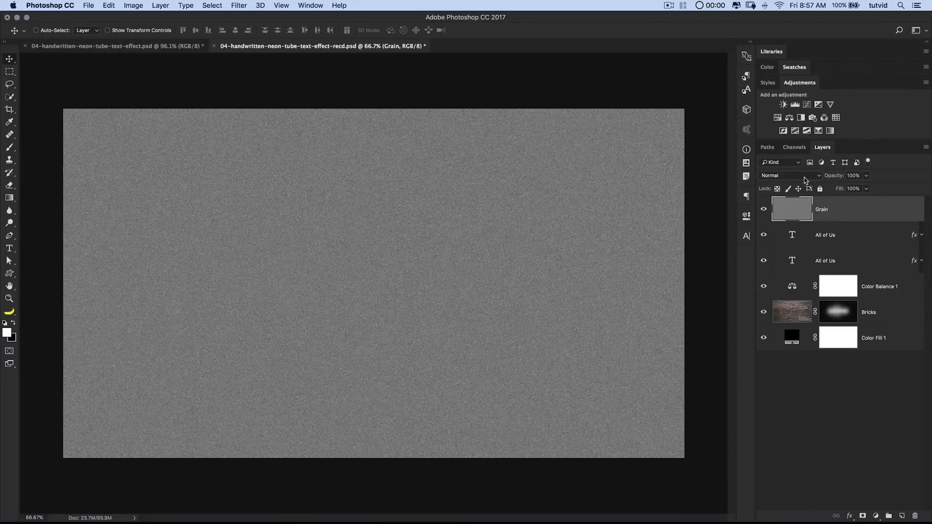
- Set the Grain layer to Soft Light blending at 49% opacity
left_click(246, 6)
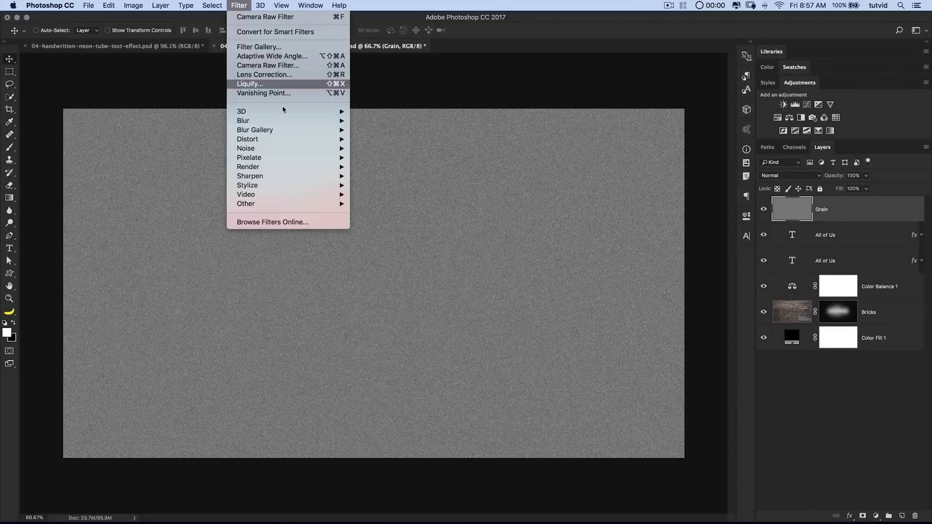
mouse_move(285, 148)
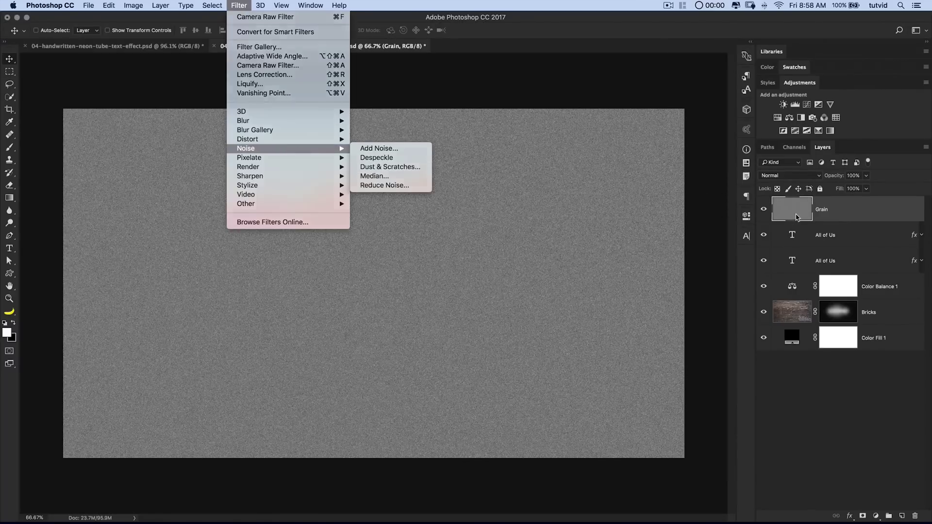
left_click(802, 191)
left_click(803, 176)
left_click(779, 285)
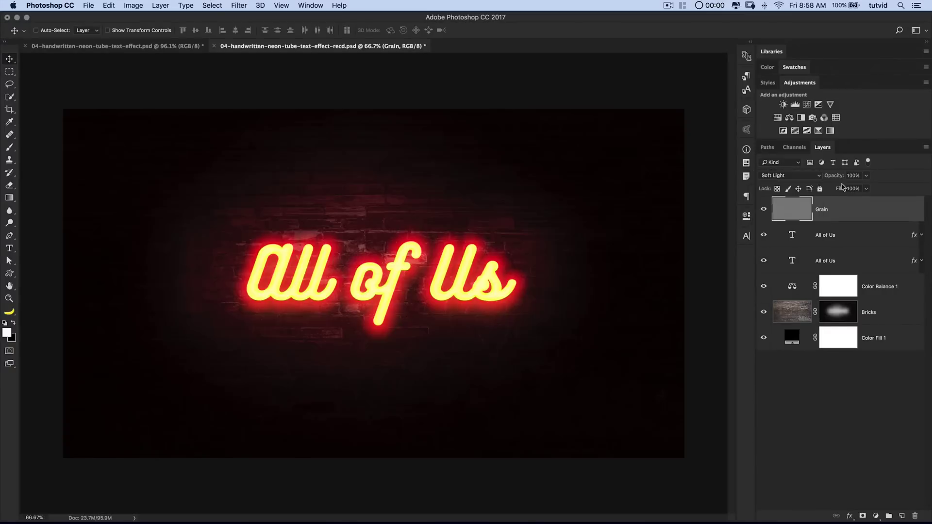
left_click_drag(838, 178, 814, 177)
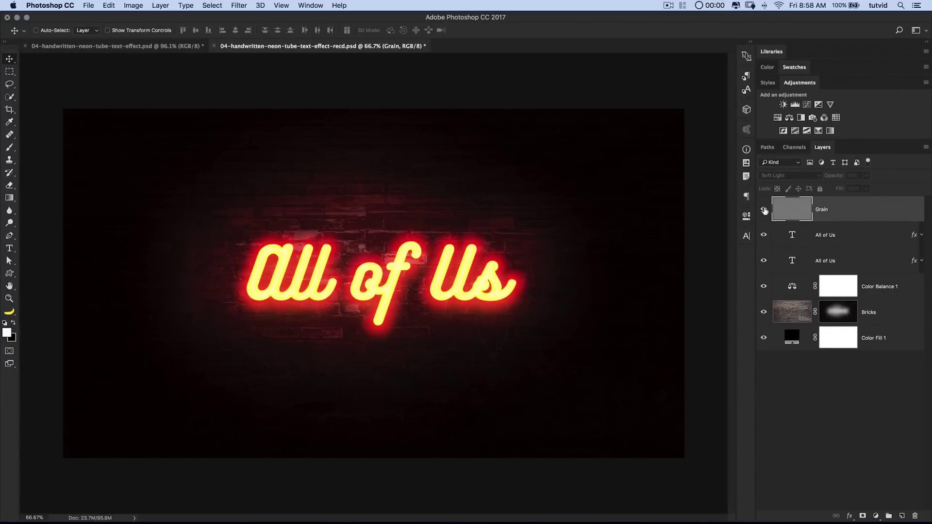
- Zoom into the neon lettering and toggle the grain to compare, then zoom back out
key("z")
left_click(351, 249)
left_click_drag(351, 249, 510, 220)
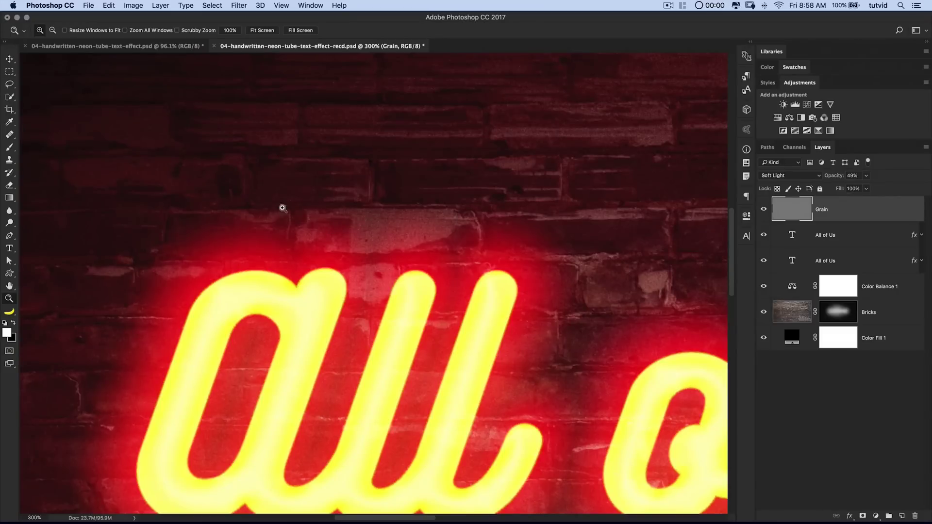
left_click(765, 210)
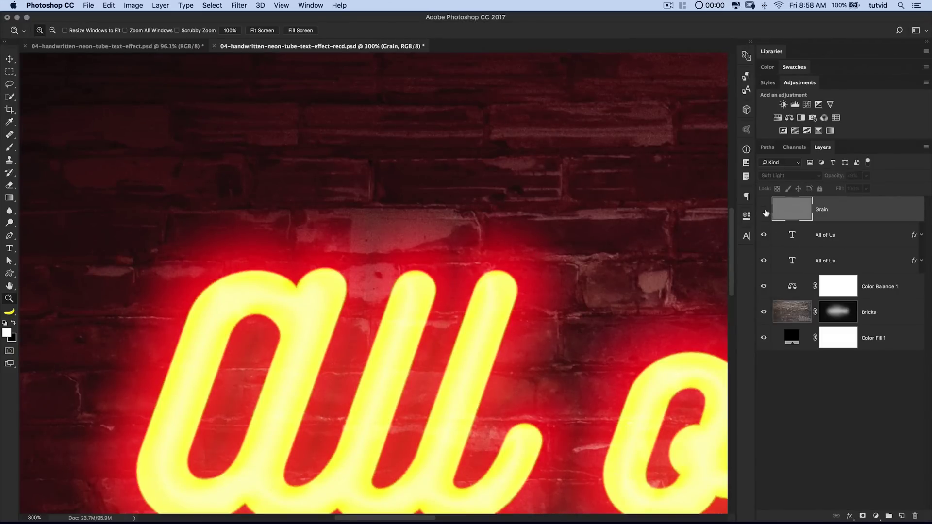
left_click(764, 210)
left_click_drag(425, 265, 560, 258)
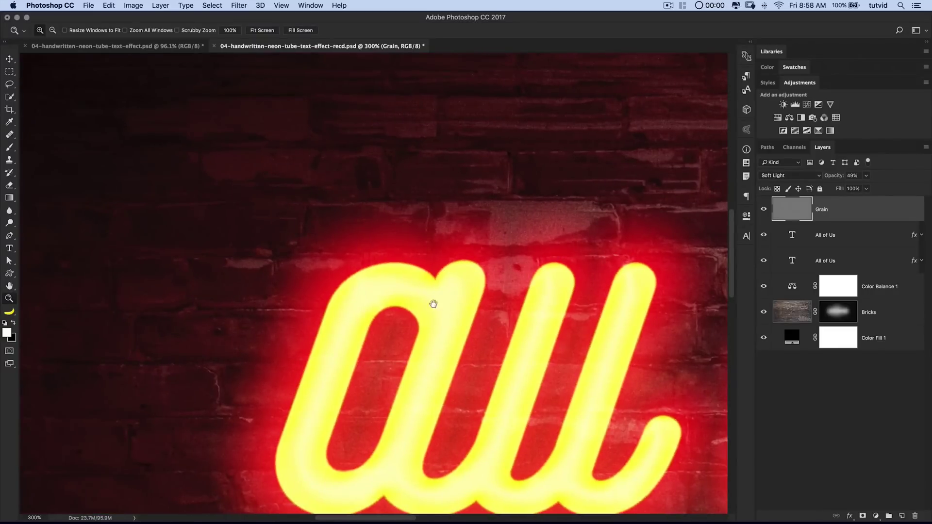
left_click_drag(433, 304, 422, 285)
key("super+minus")
key("super+minus")
key("super+minus")
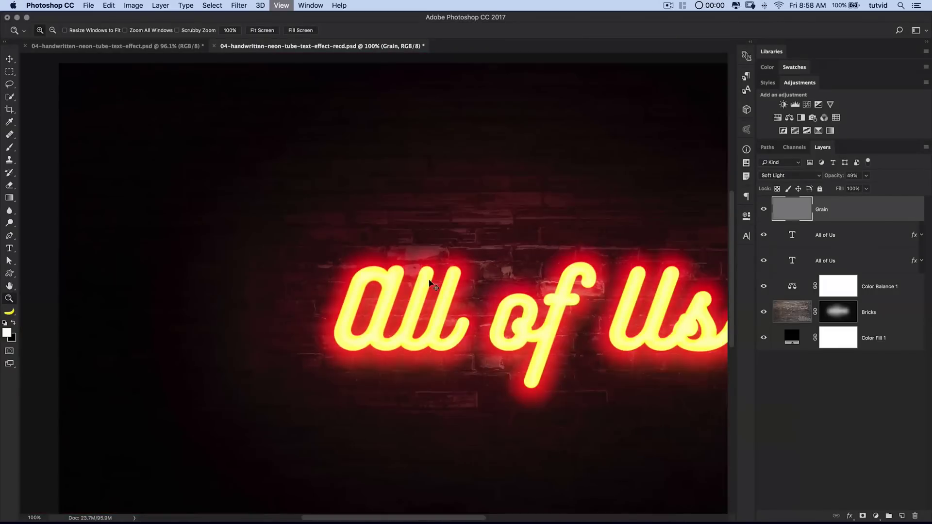